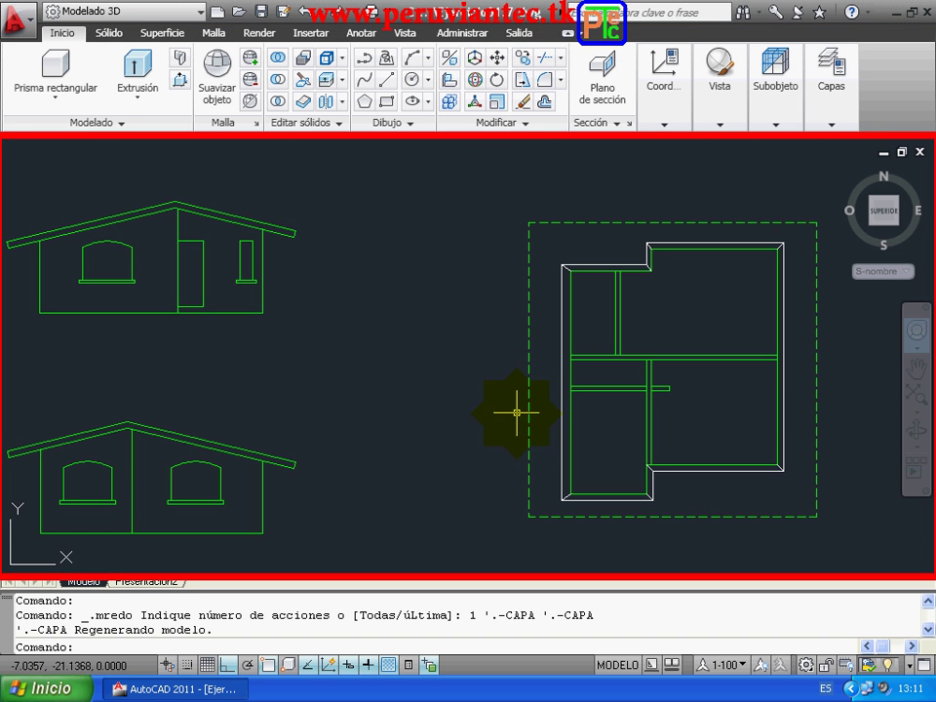
Trace the plan's outer walls, including the bottom notch and top step, as one closed polyline
{"action": "left_click", "coordinate": [378, 90]}
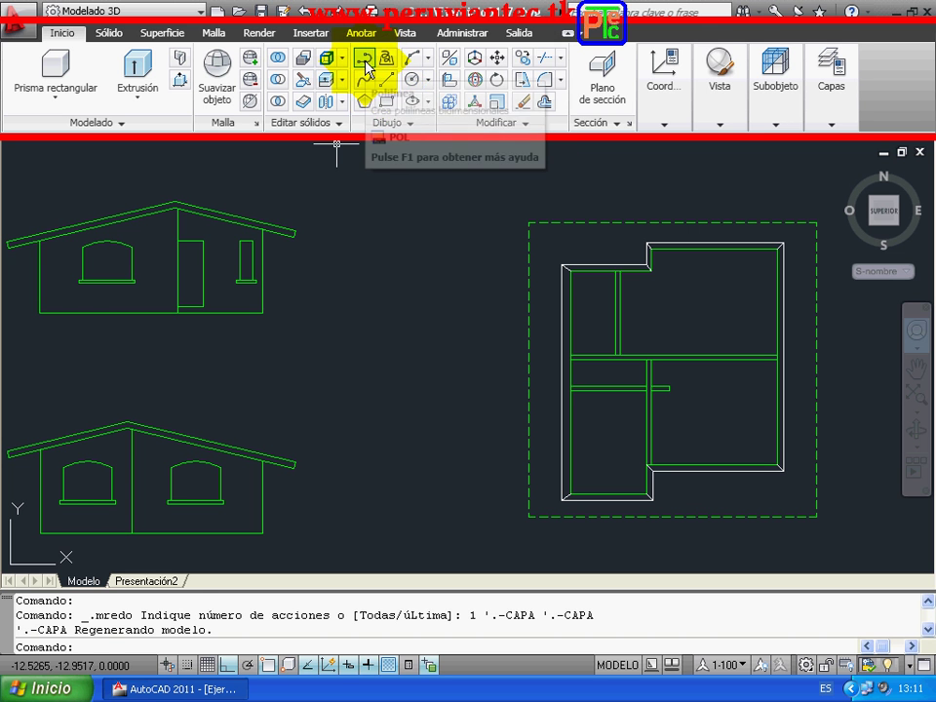
{"action": "left_click", "coordinate": [365, 57]}
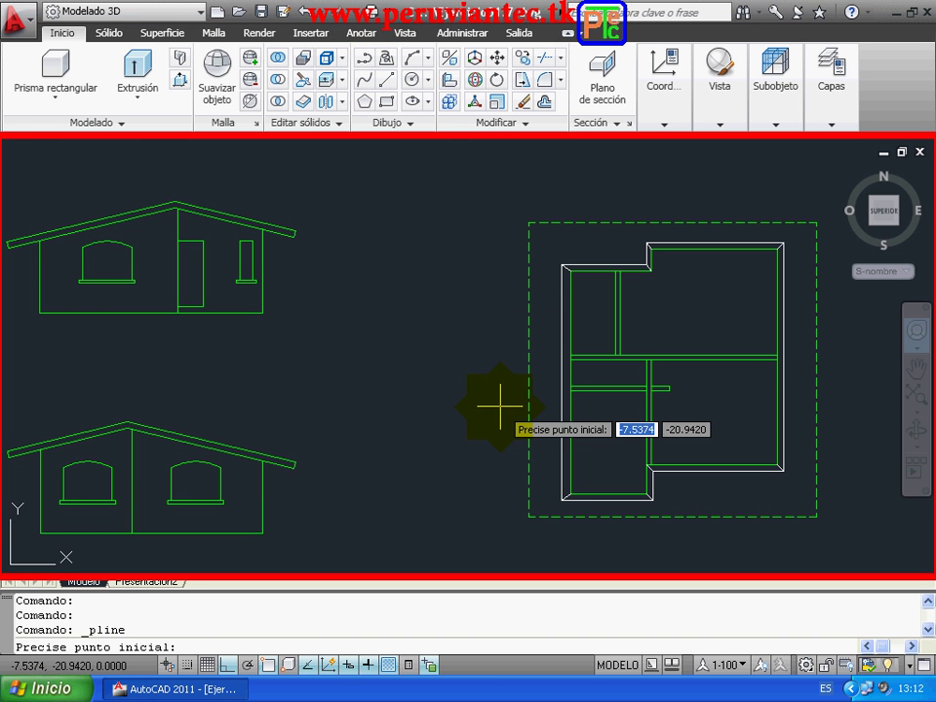
{"action": "left_click", "coordinate": [560, 502]}
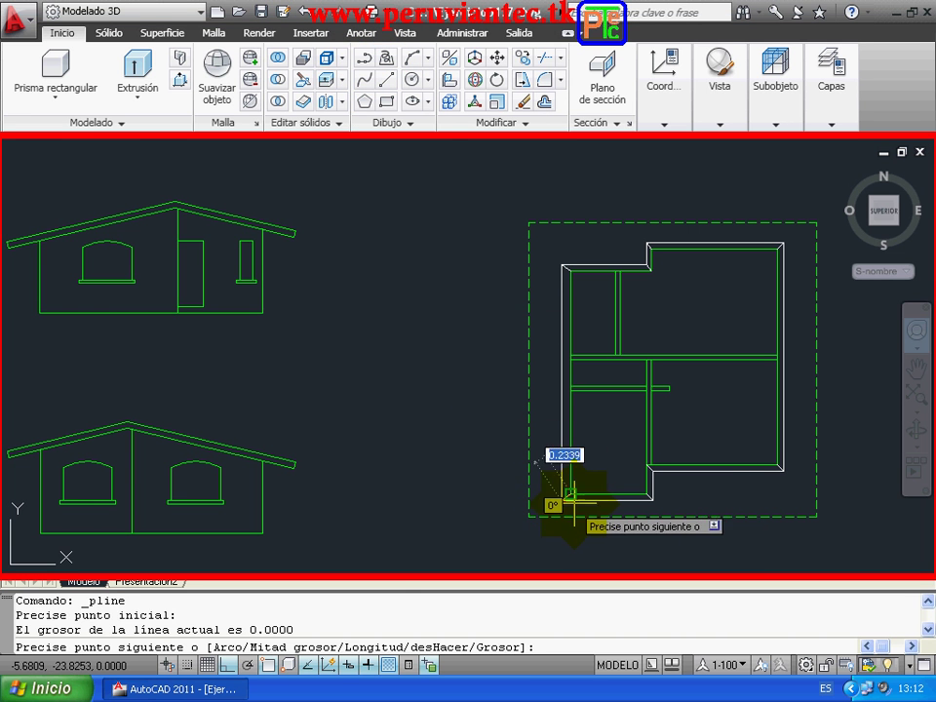
{"action": "left_click", "coordinate": [652, 499]}
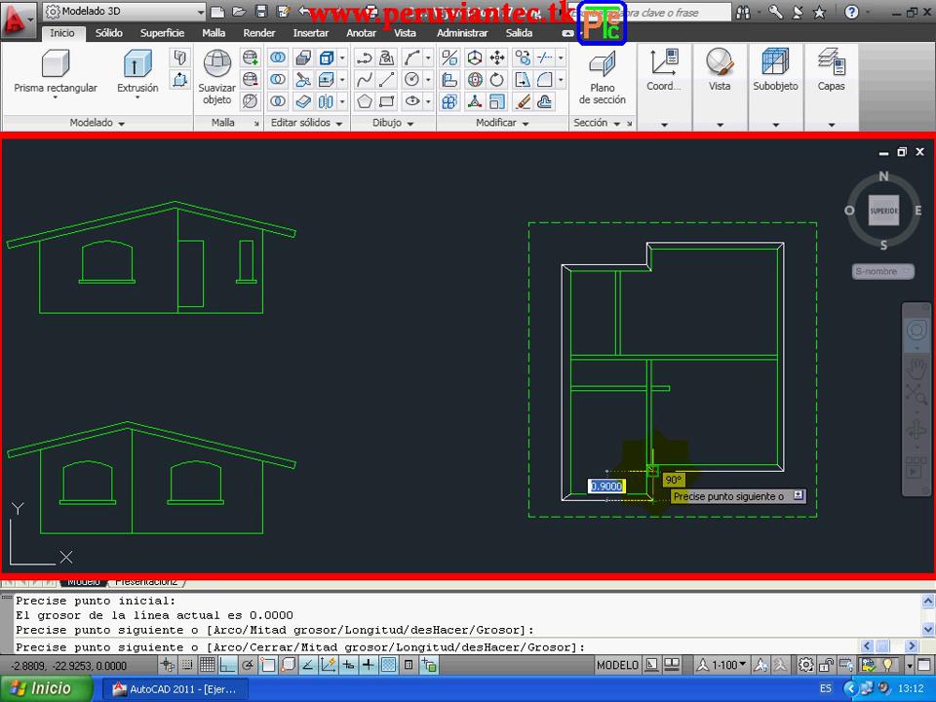
{"action": "left_click", "coordinate": [652, 467]}
{"action": "left_click", "coordinate": [784, 471]}
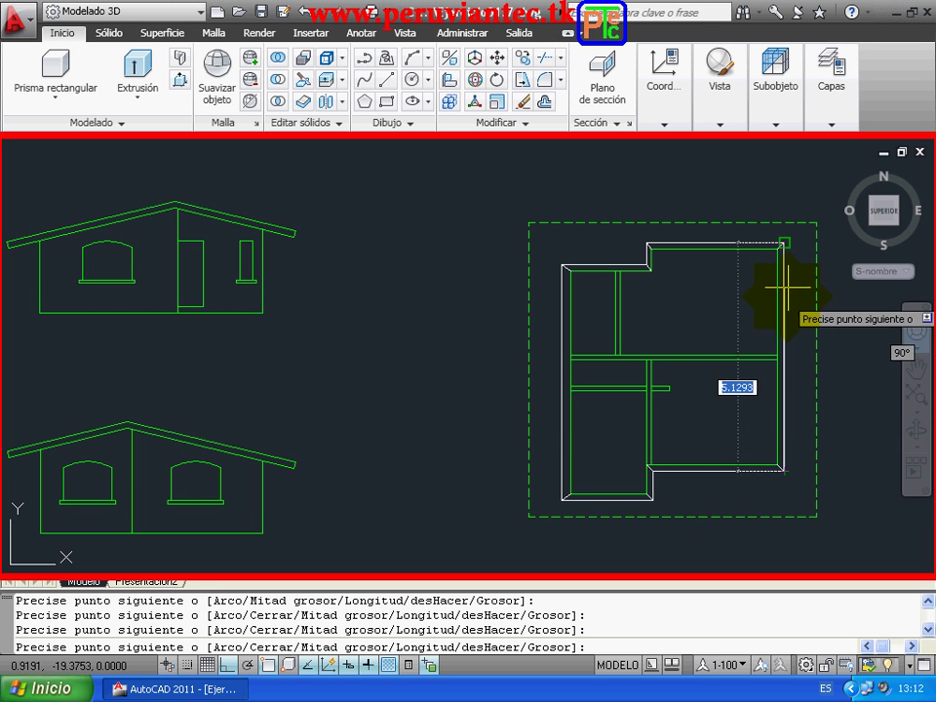
{"action": "left_click", "coordinate": [779, 245]}
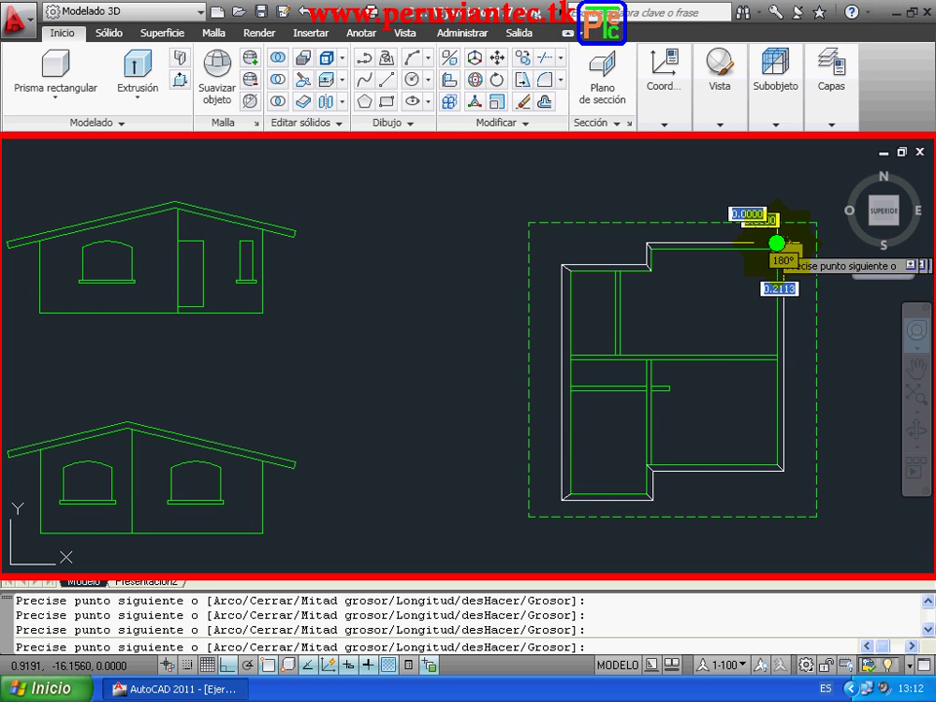
{"action": "left_click", "coordinate": [646, 242]}
{"action": "left_click", "coordinate": [647, 263]}
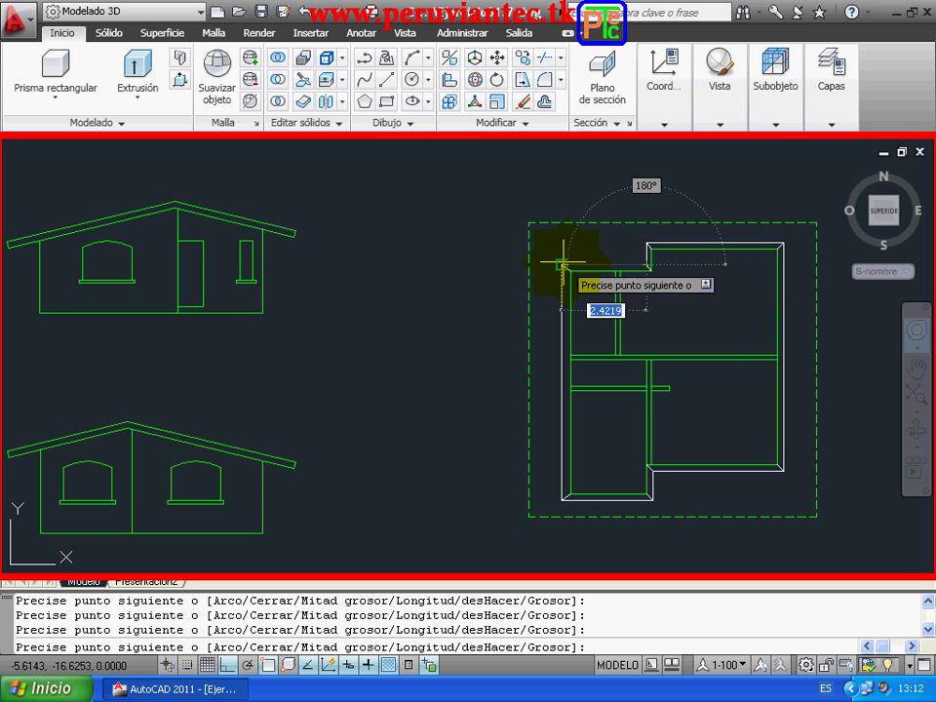
{"action": "right_click", "coordinate": [429, 281]}
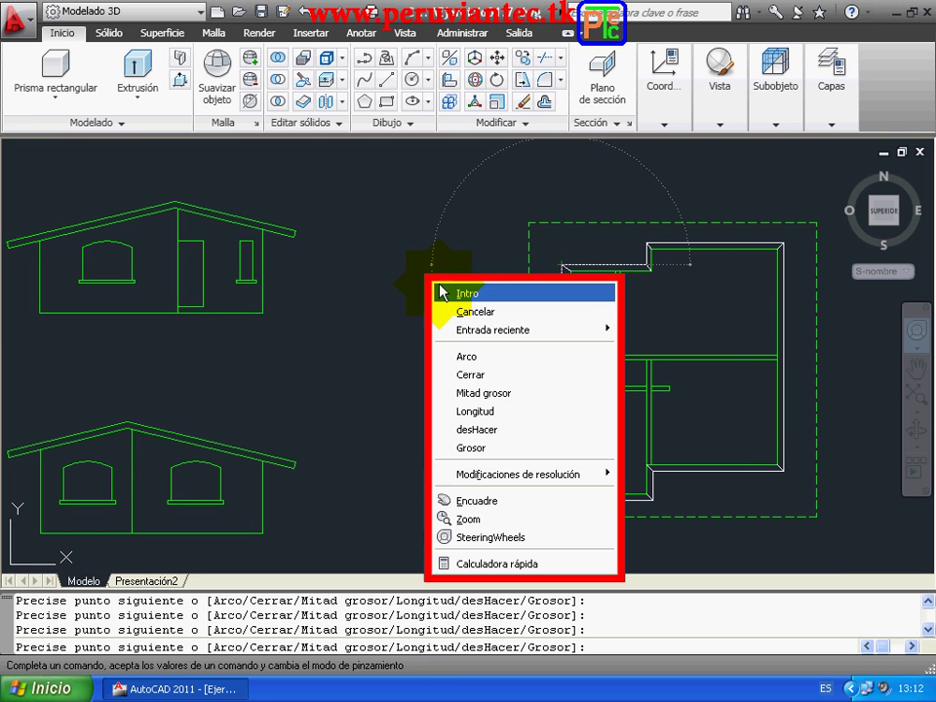
{"action": "left_click", "coordinate": [503, 373]}
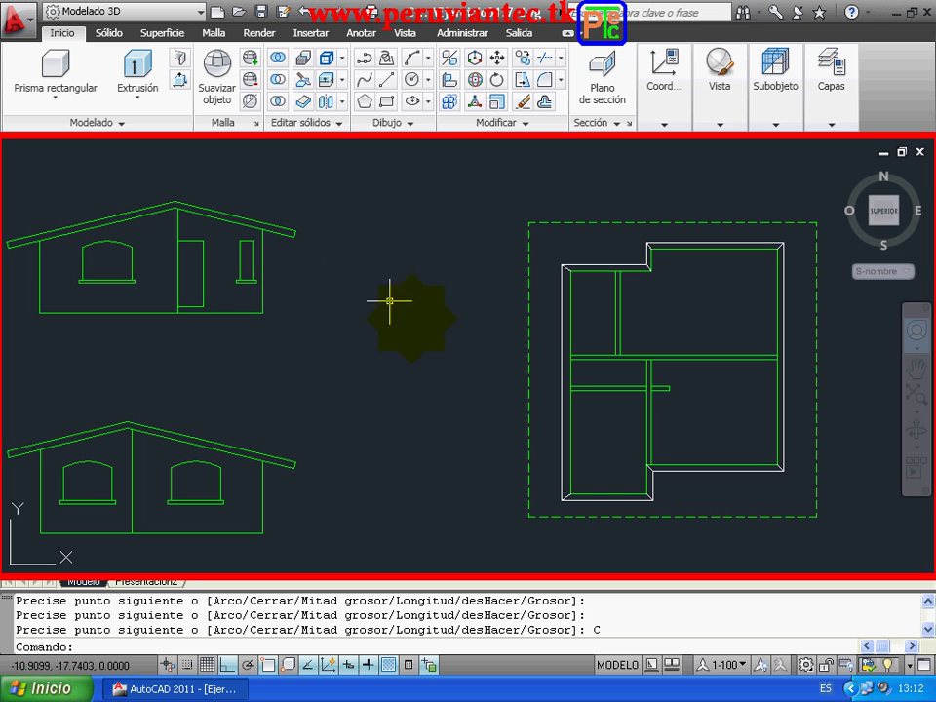
{"action": "left_click", "coordinate": [368, 61]}
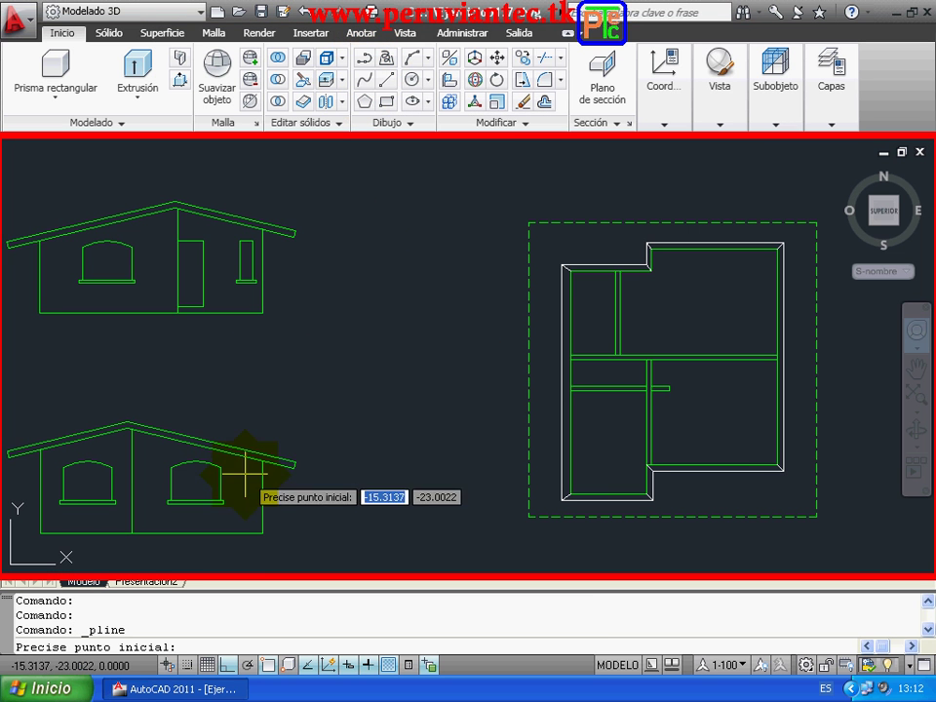
Outline the lower elevation from its roof apex down the right slope, wall and ground line, closed
{"action": "left_click", "coordinate": [127, 427]}
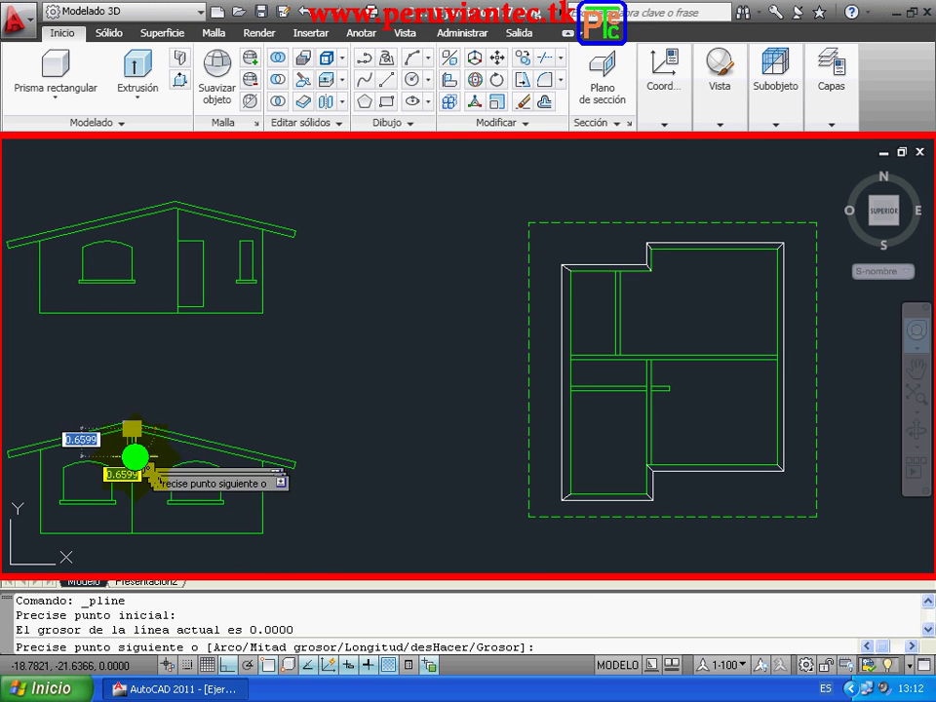
{"action": "left_click", "coordinate": [263, 461]}
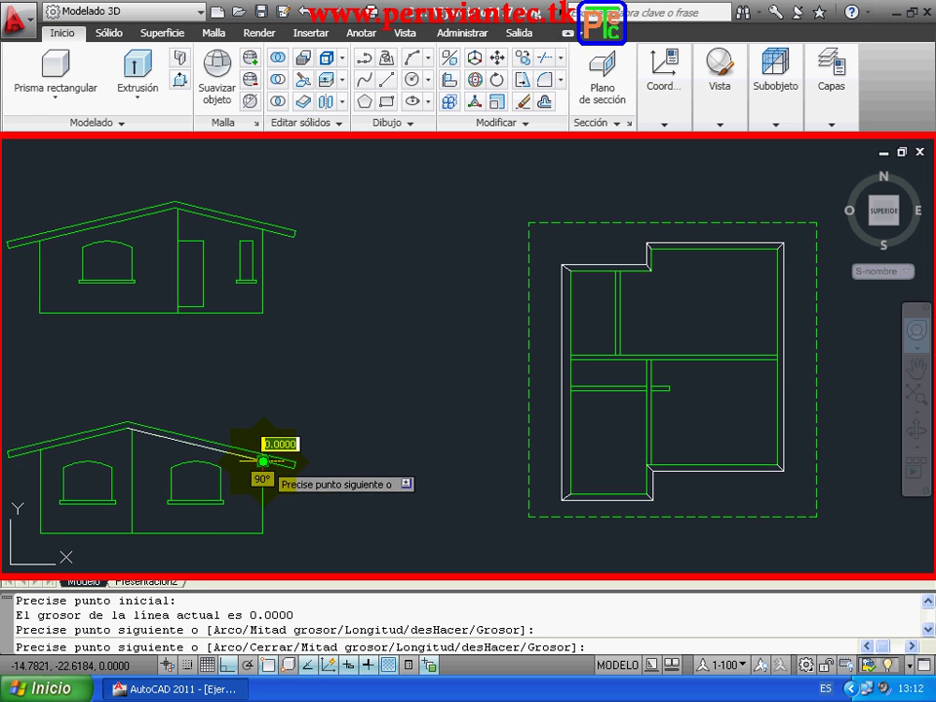
{"action": "left_click", "coordinate": [263, 532]}
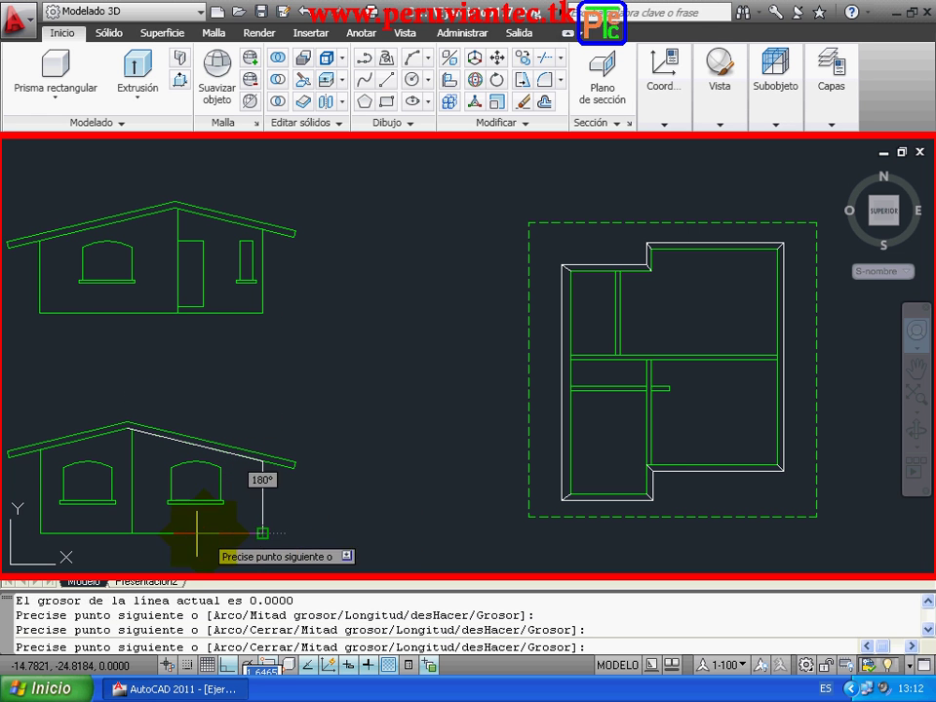
{"action": "left_click", "coordinate": [40, 532]}
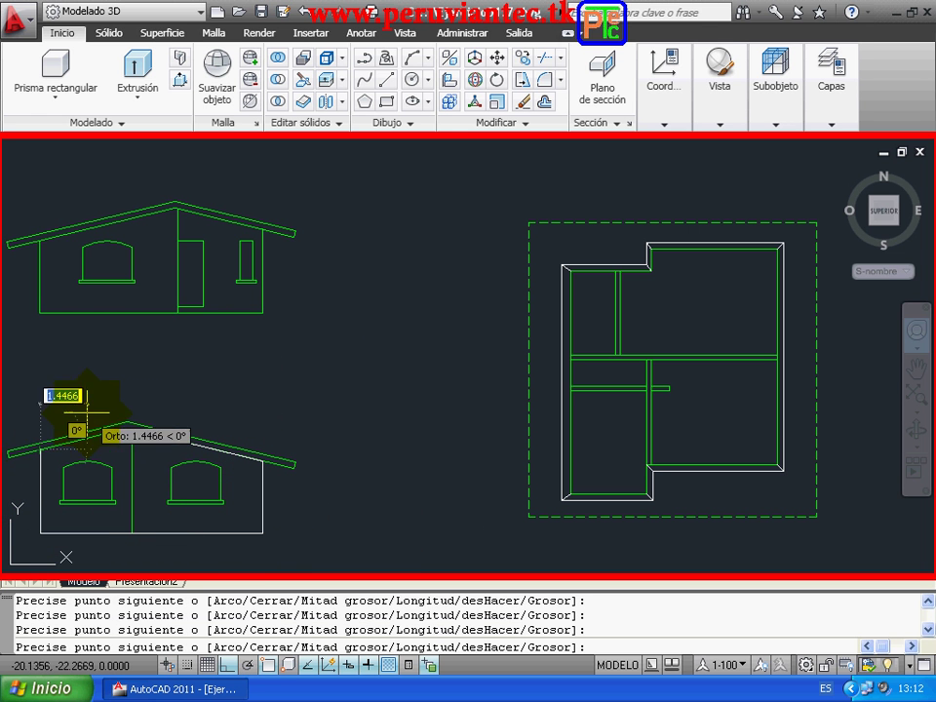
{"action": "right_click", "coordinate": [95, 384]}
{"action": "left_click", "coordinate": [163, 479]}
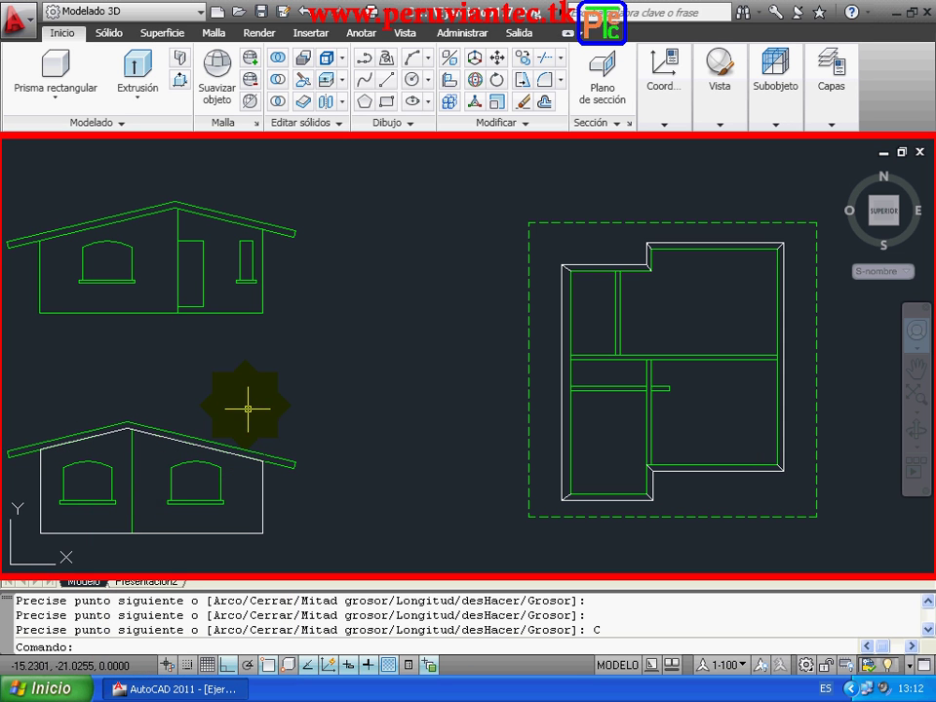
Trace the roof slab's top, eave ends and underside from the peak as a closed polyline
{"action": "left_click", "coordinate": [364, 59]}
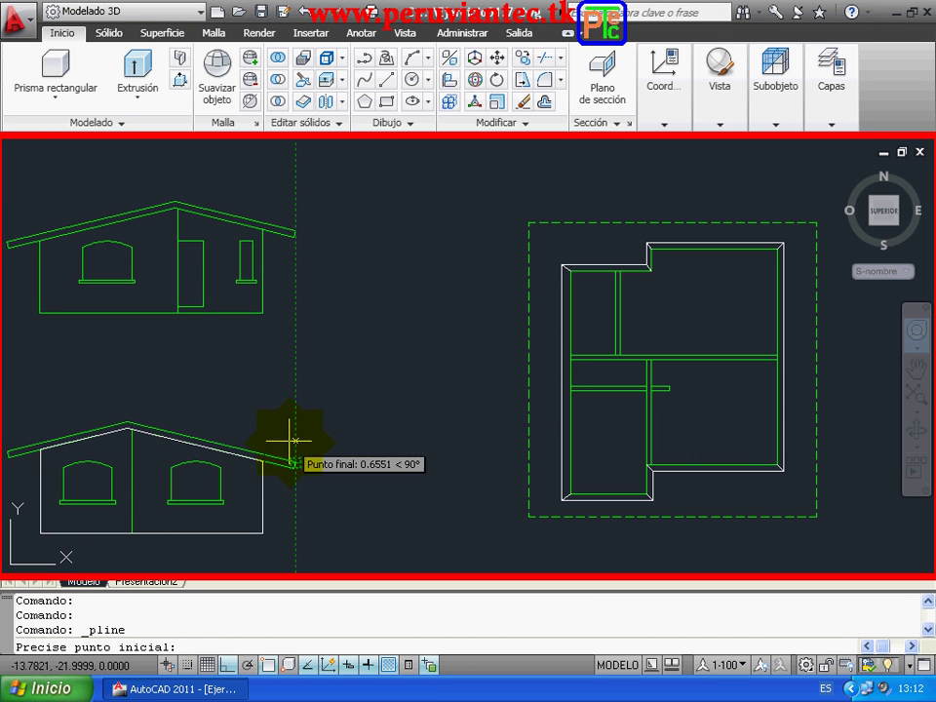
{"action": "left_click", "coordinate": [127, 426]}
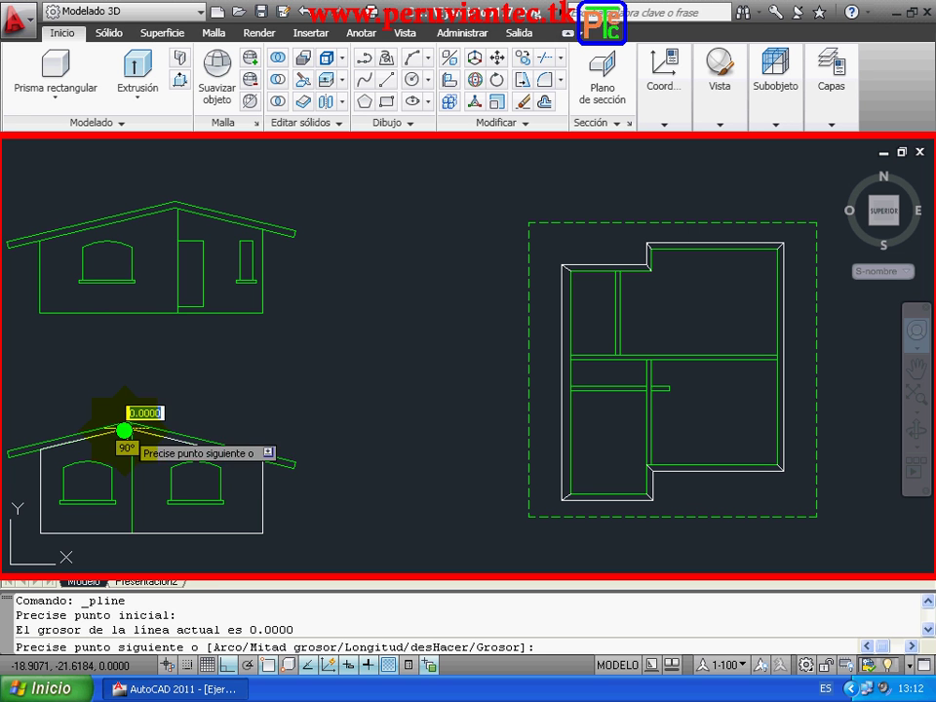
{"action": "left_click", "coordinate": [291, 460]}
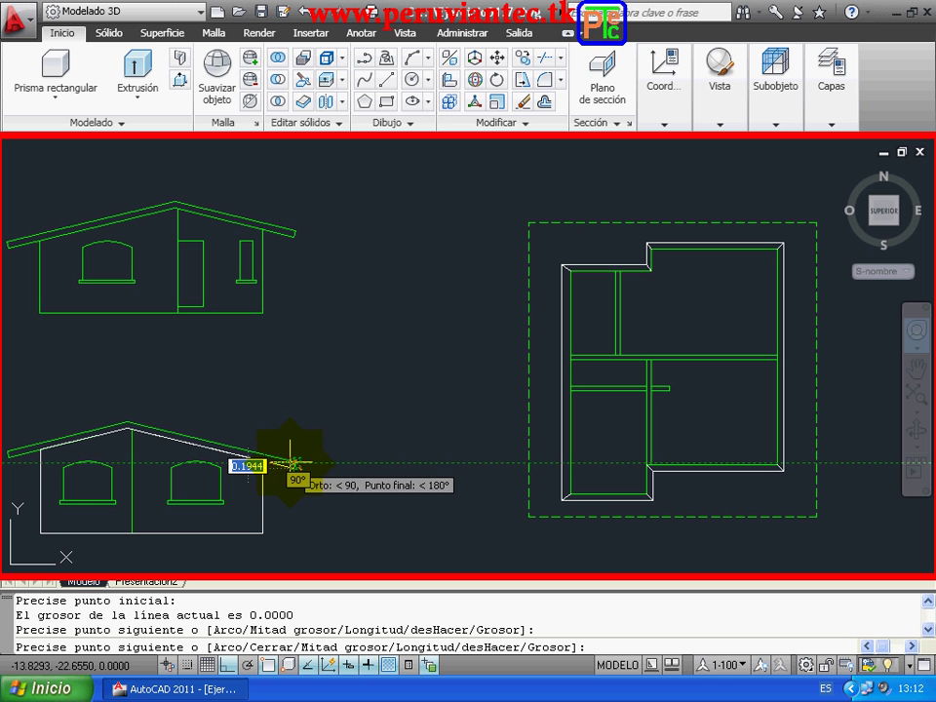
{"action": "left_click", "coordinate": [295, 463]}
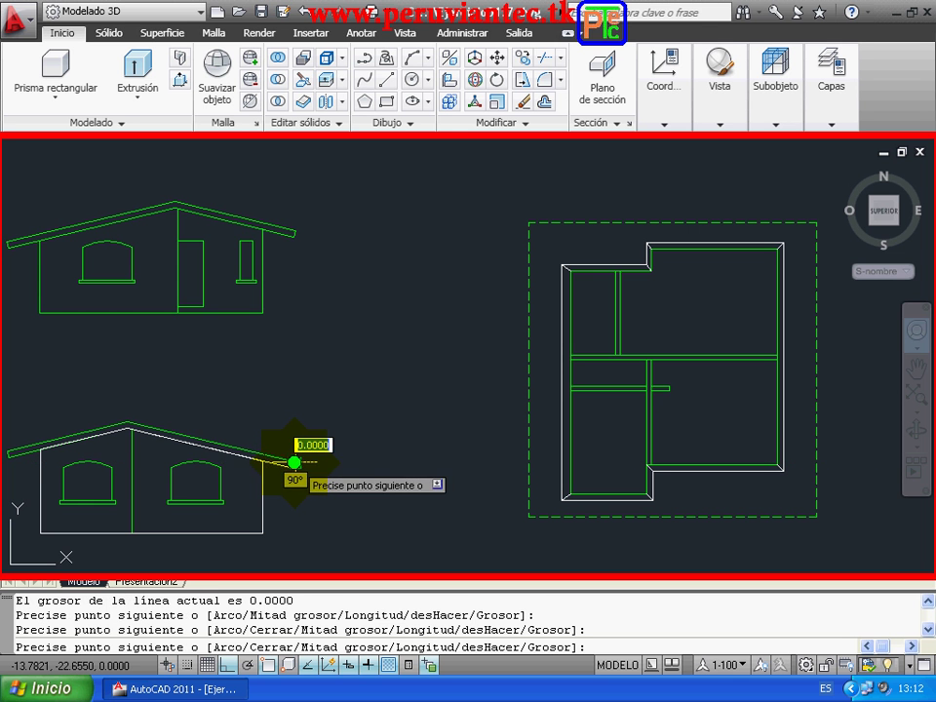
{"action": "left_click", "coordinate": [128, 422]}
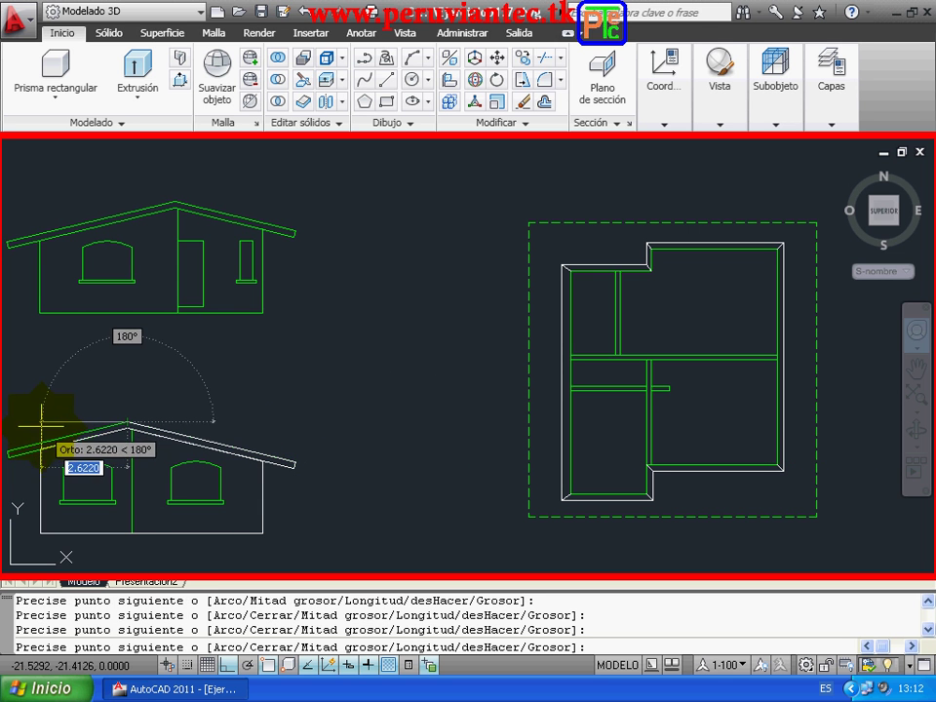
{"action": "left_click", "coordinate": [16, 445]}
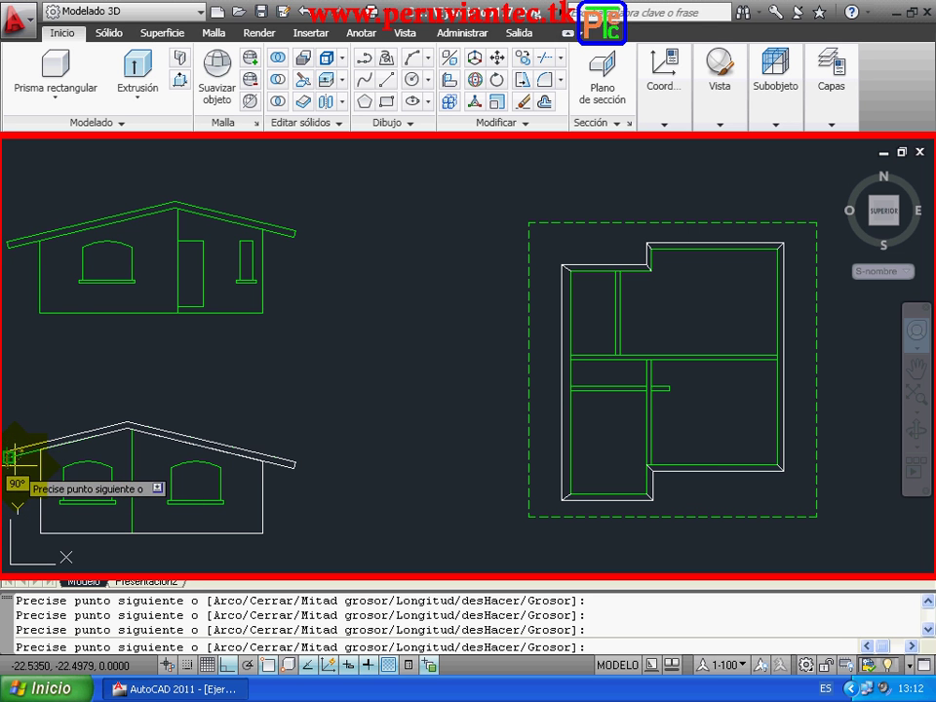
{"action": "right_click", "coordinate": [104, 391]}
{"action": "left_click", "coordinate": [184, 485]}
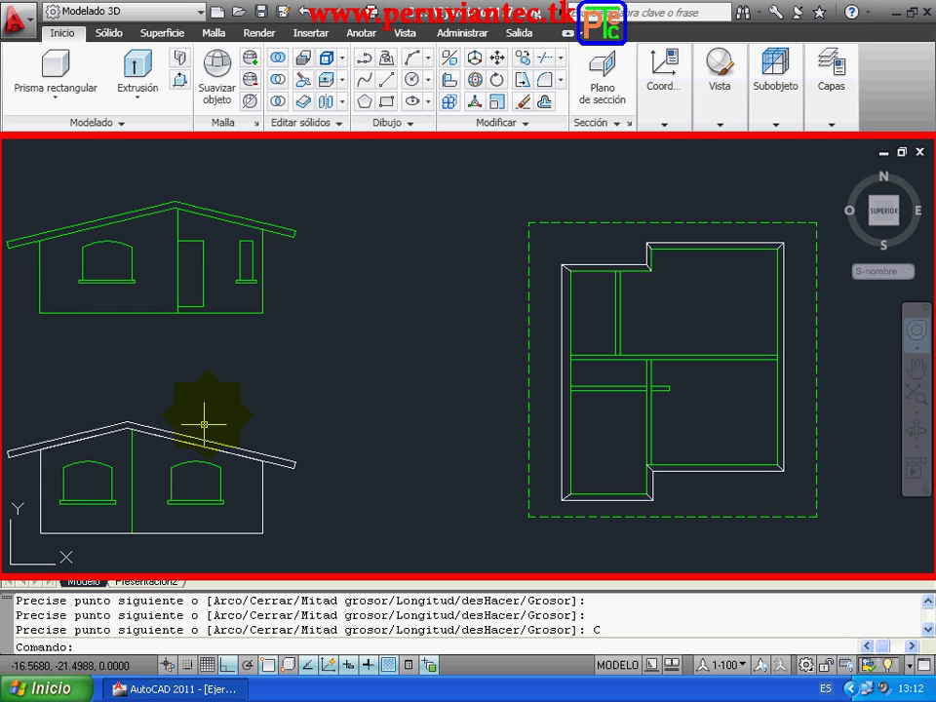
Orbit the view slightly with SteeringWheels to tilt the drawing into 3D
{"action": "right_click", "coordinate": [391, 329]}
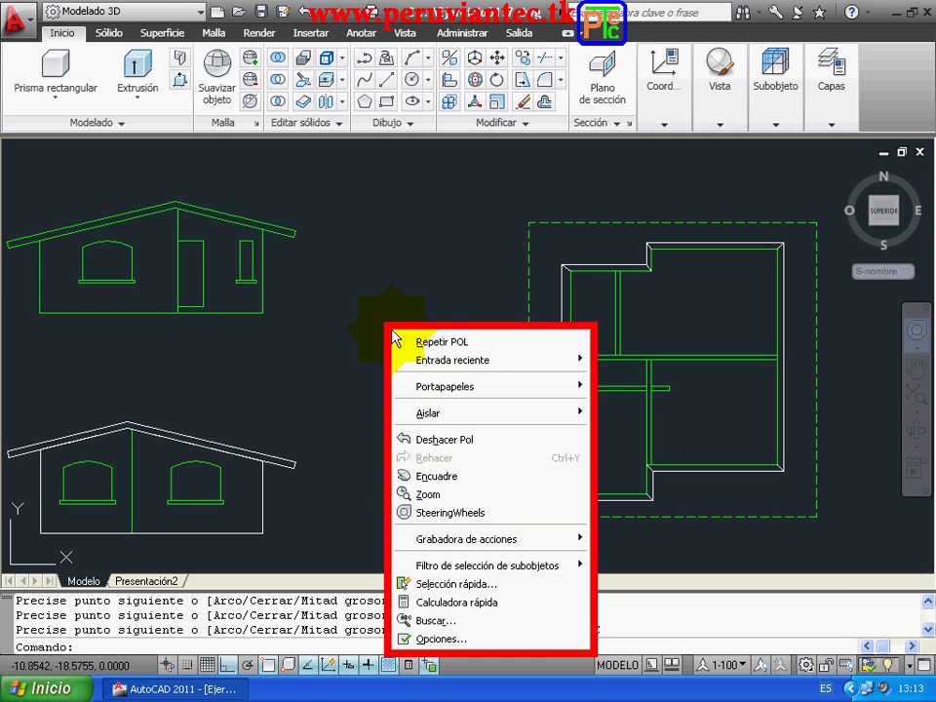
{"action": "left_click", "coordinate": [439, 516]}
{"action": "left_click_drag", "start_coordinate": [371, 494], "coordinate": [362, 413]}
{"action": "key", "text": "Escape"}
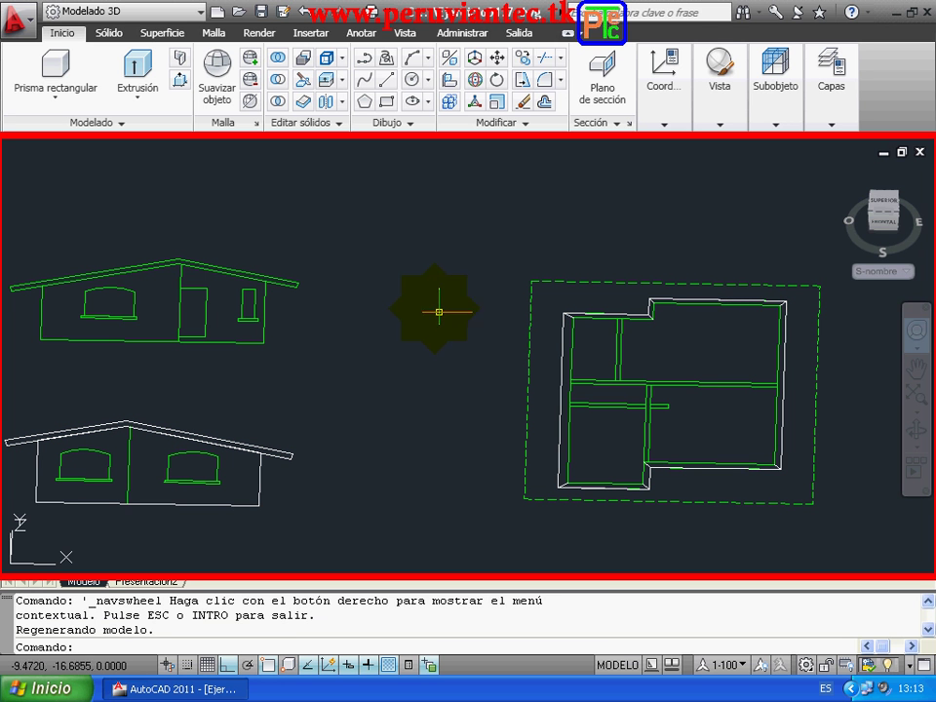
Extrude the plan's outer wall polyline to a height of 4
{"action": "left_click", "coordinate": [137, 70]}
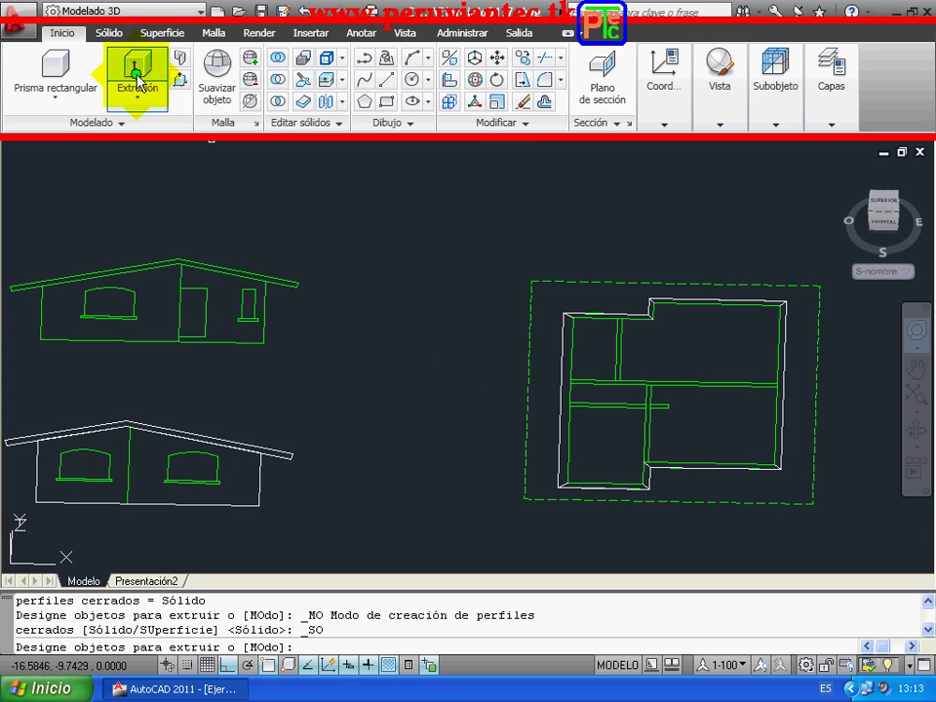
{"action": "left_click", "coordinate": [562, 390]}
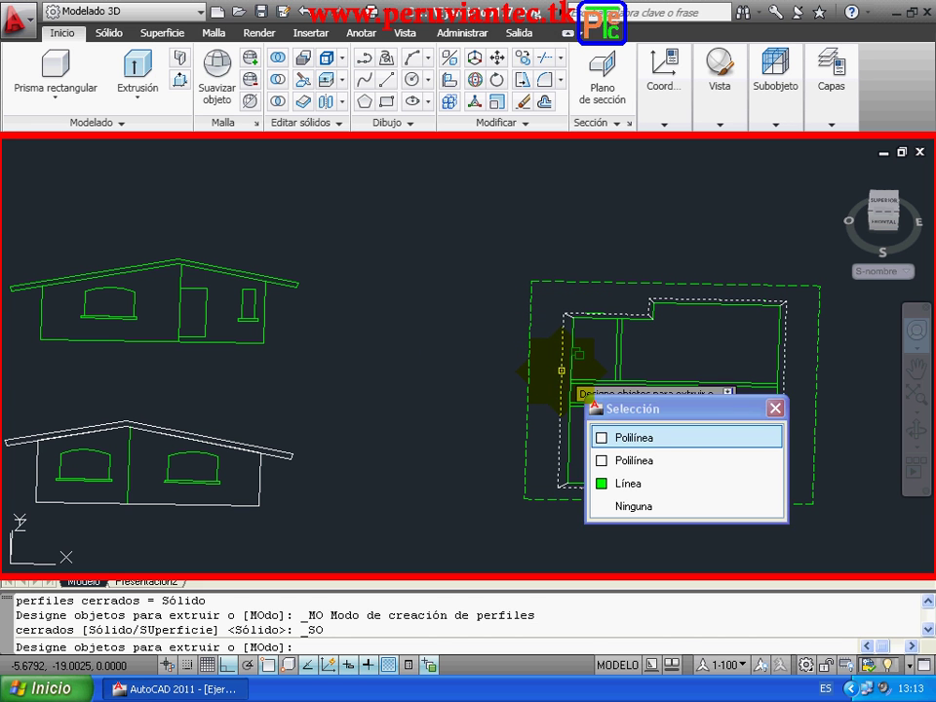
{"action": "left_click", "coordinate": [606, 439]}
{"action": "key", "text": "Return"}
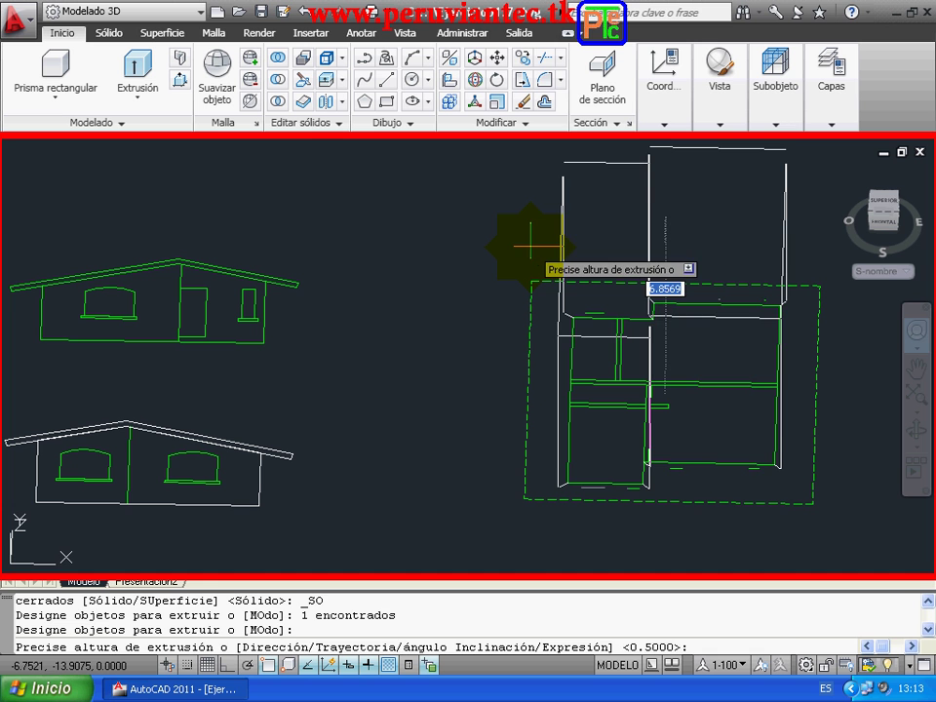
{"action": "type", "text": "4"}
{"action": "key", "text": "Return"}
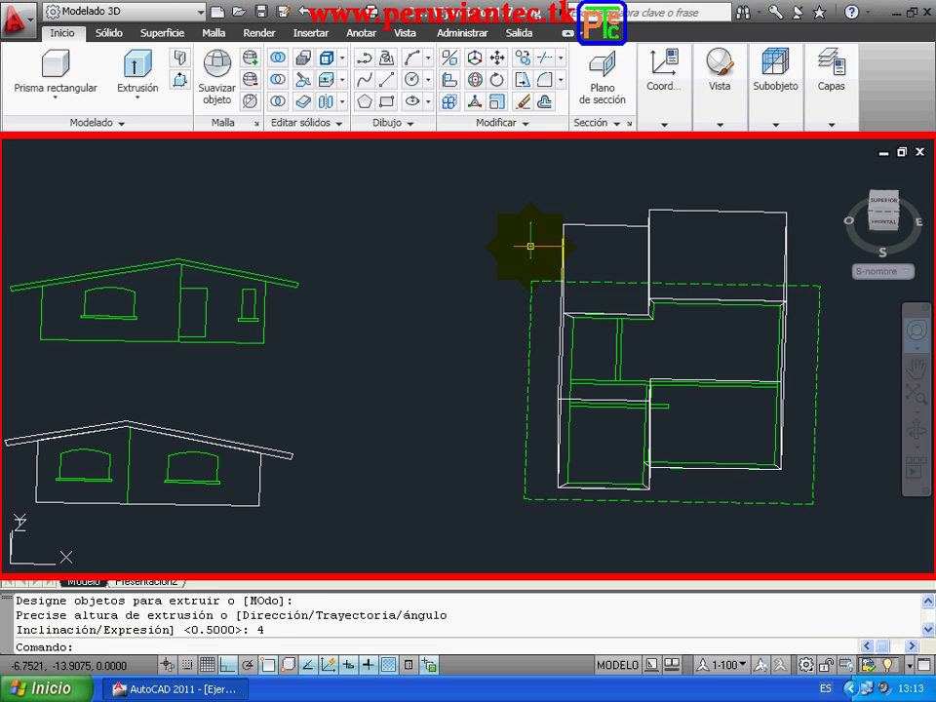
Switch the visual style to Conceptual
{"action": "left_click", "coordinate": [730, 125]}
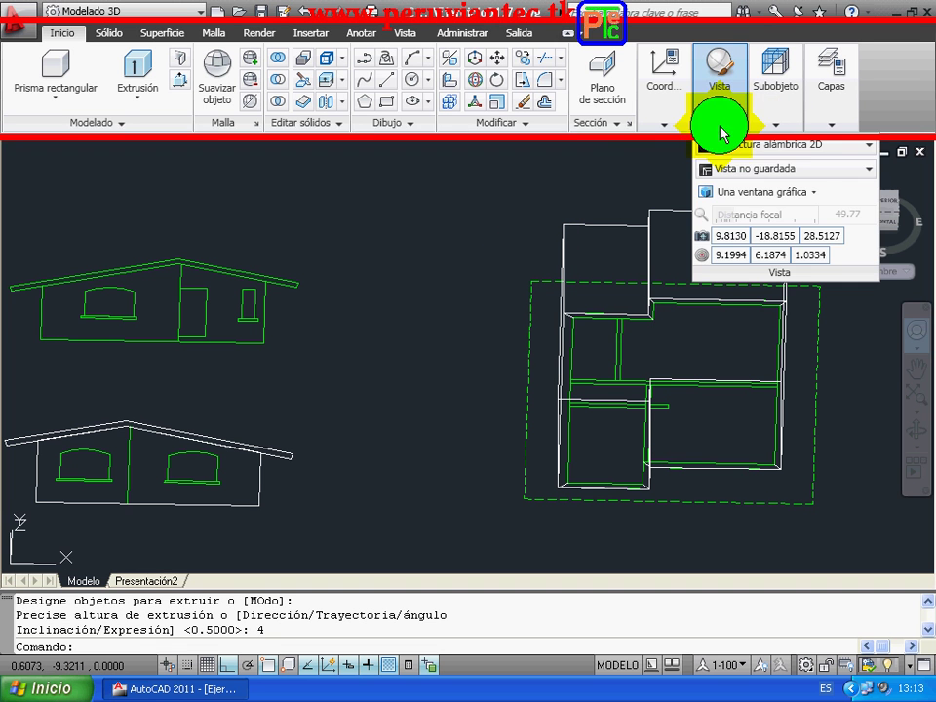
{"action": "left_click", "coordinate": [815, 146]}
{"action": "left_click", "coordinate": [876, 185]}
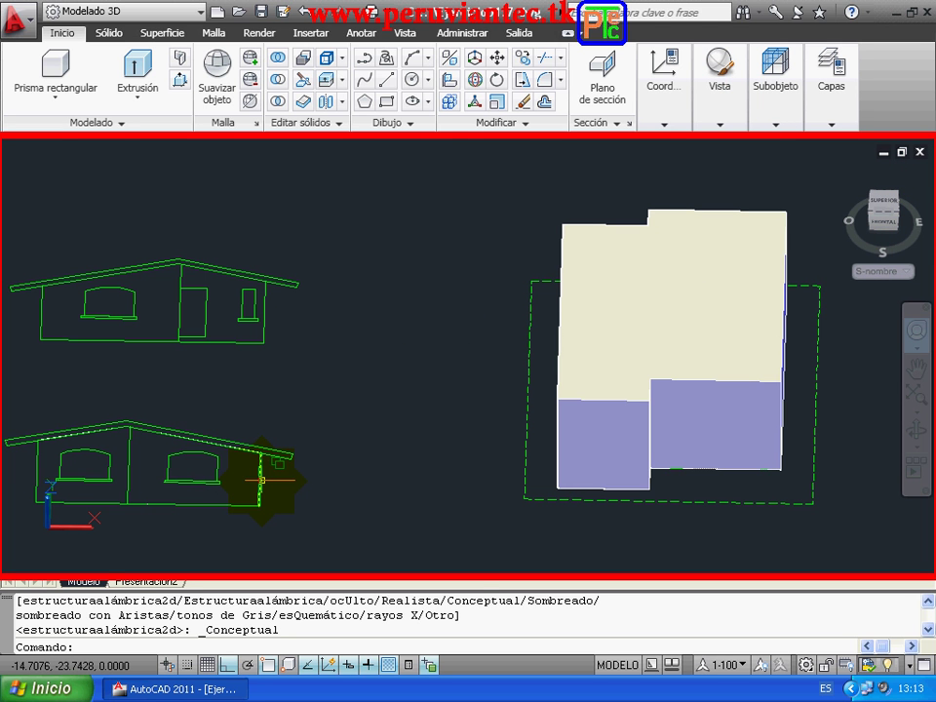
Select the lower elevation's roof slab polyline from the overlapping objects
{"action": "left_click", "coordinate": [261, 480]}
{"action": "left_click", "coordinate": [366, 569]}
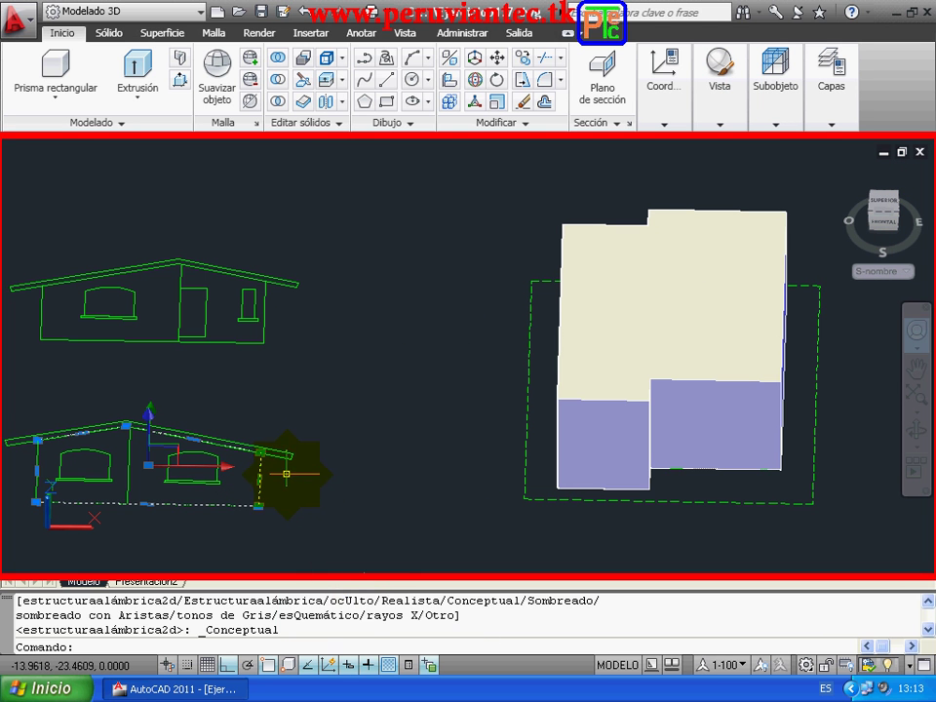
{"action": "left_click", "coordinate": [285, 458]}
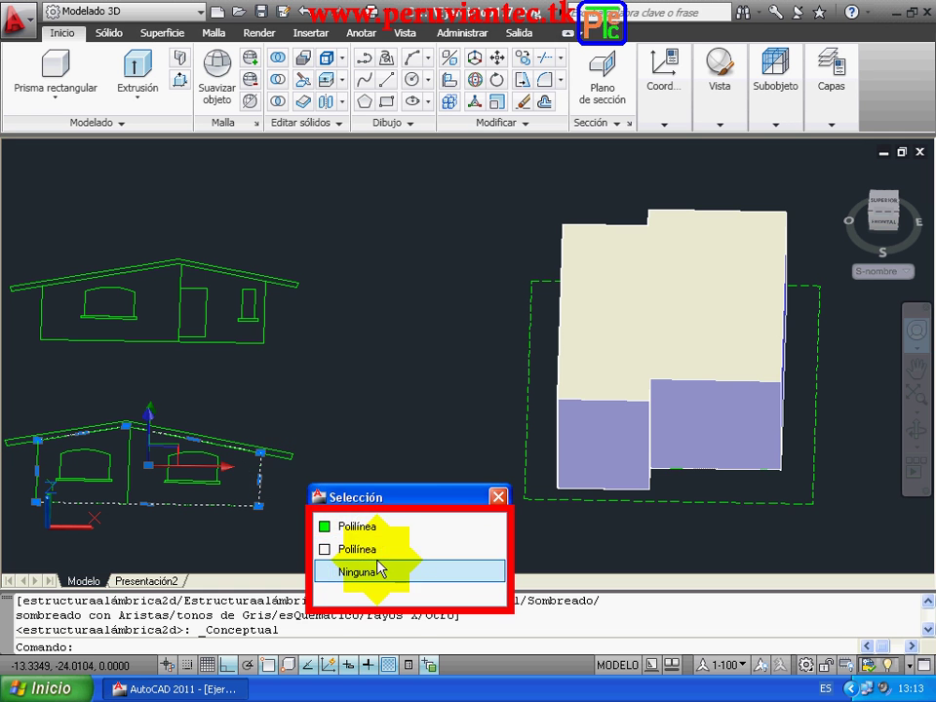
{"action": "left_click", "coordinate": [381, 551]}
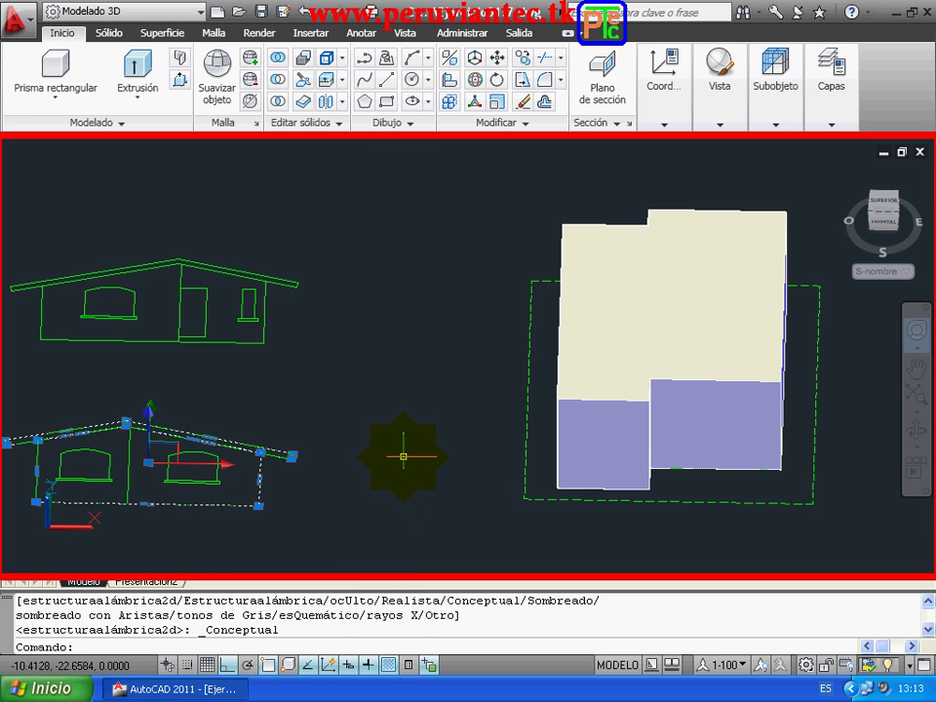
Use 3DALIGN to stand the roof profile upright along the house solid's front base edge
{"action": "left_click", "coordinate": [453, 84]}
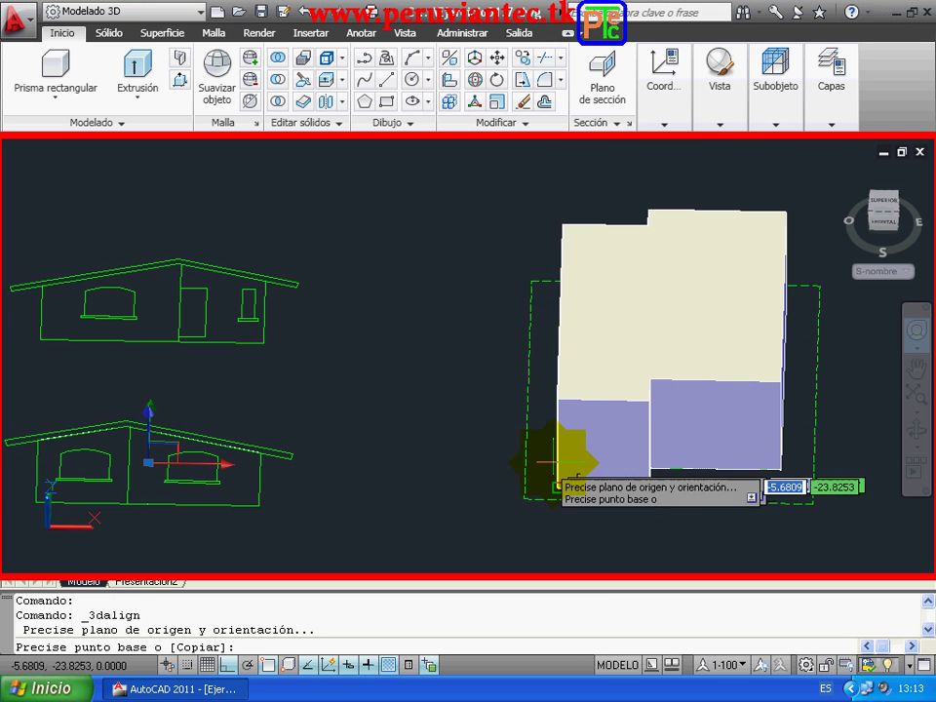
{"action": "left_click", "coordinate": [36, 502]}
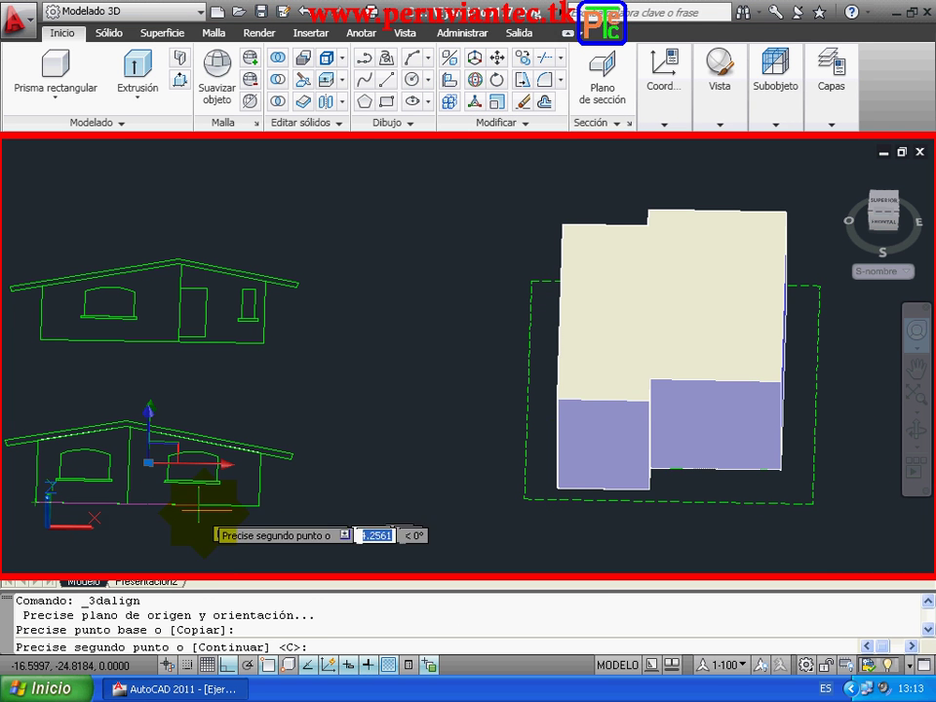
{"action": "left_click", "coordinate": [250, 506]}
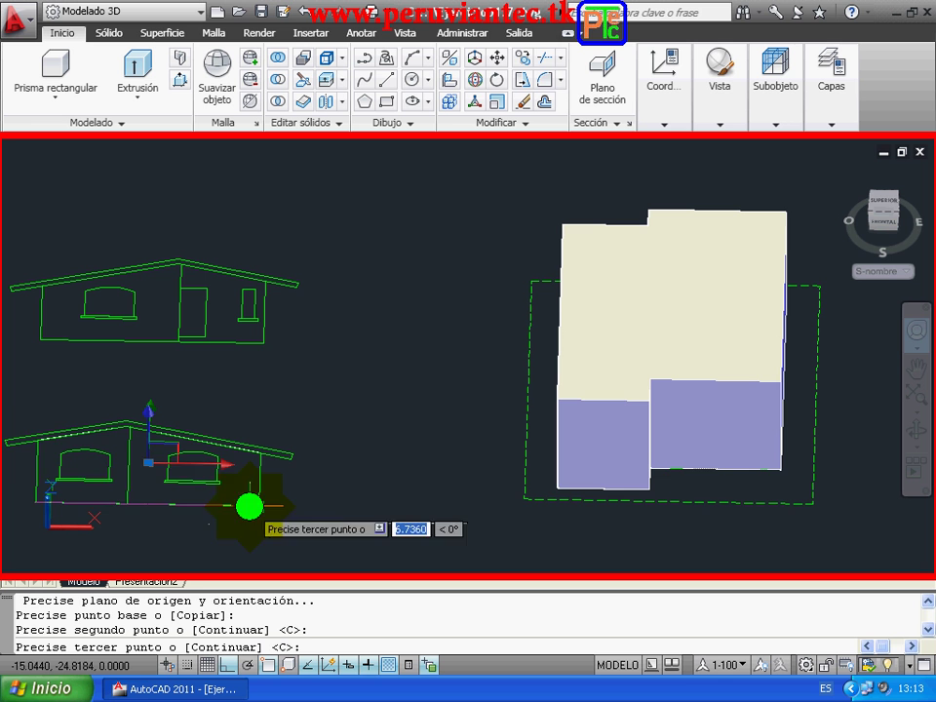
{"action": "left_click", "coordinate": [37, 441]}
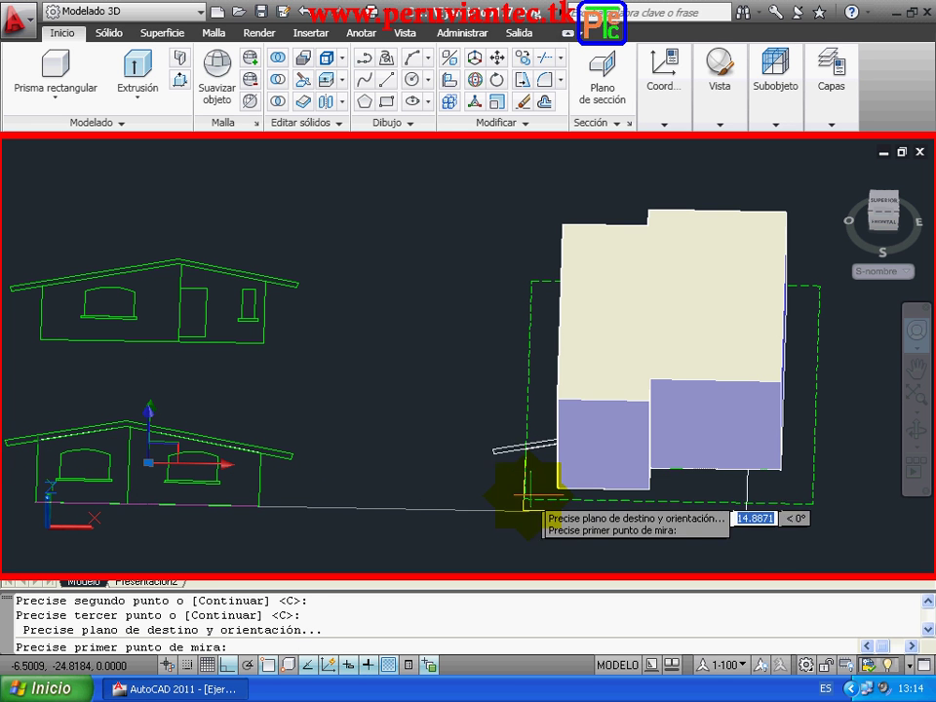
{"action": "left_click", "coordinate": [558, 487]}
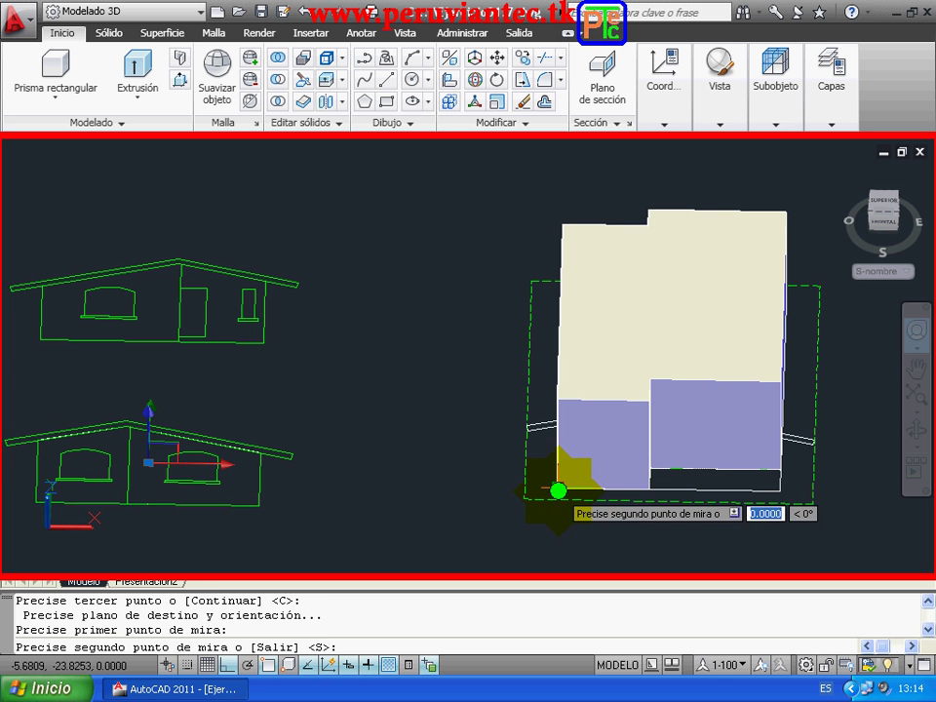
{"action": "left_click", "coordinate": [648, 487]}
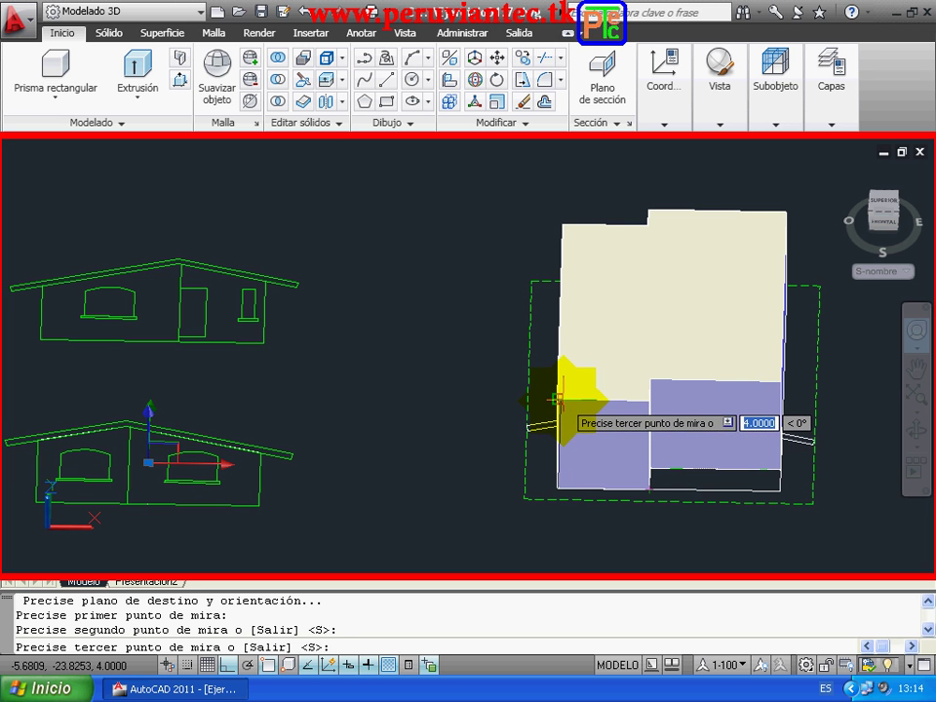
{"action": "left_click", "coordinate": [561, 400]}
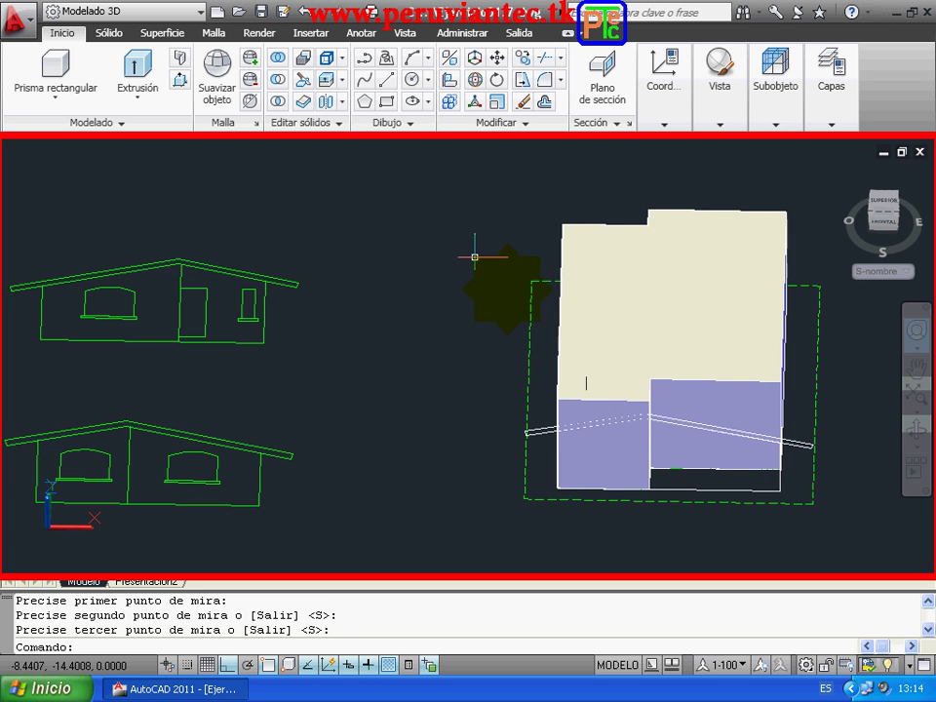
Extrude the upright roof profile across the house with a picked height
{"action": "left_click", "coordinate": [143, 74]}
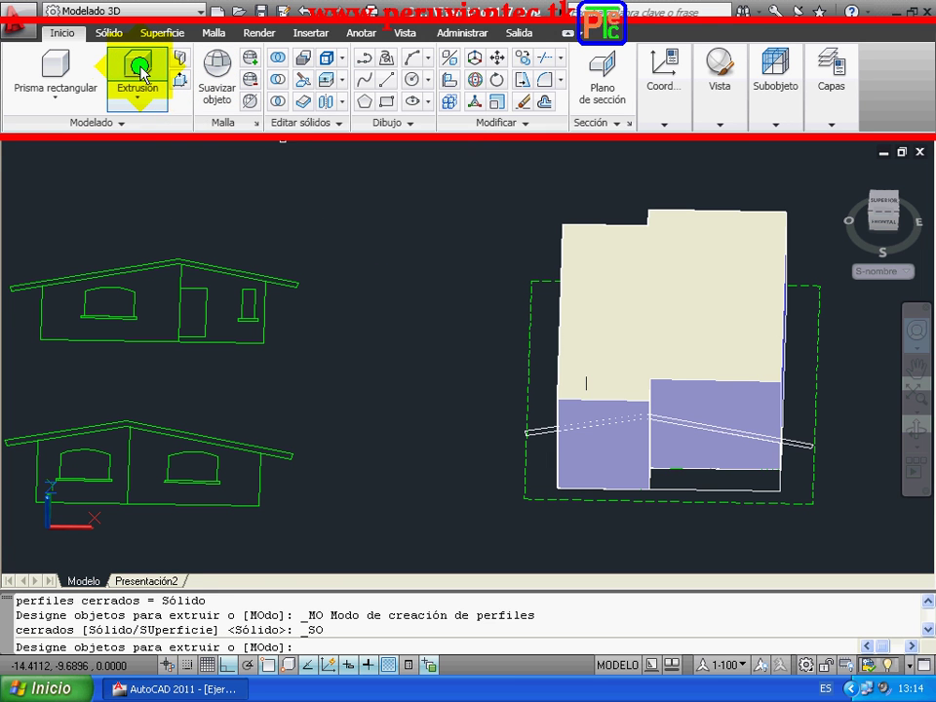
{"action": "left_click", "coordinate": [720, 489]}
{"action": "key", "text": "Return"}
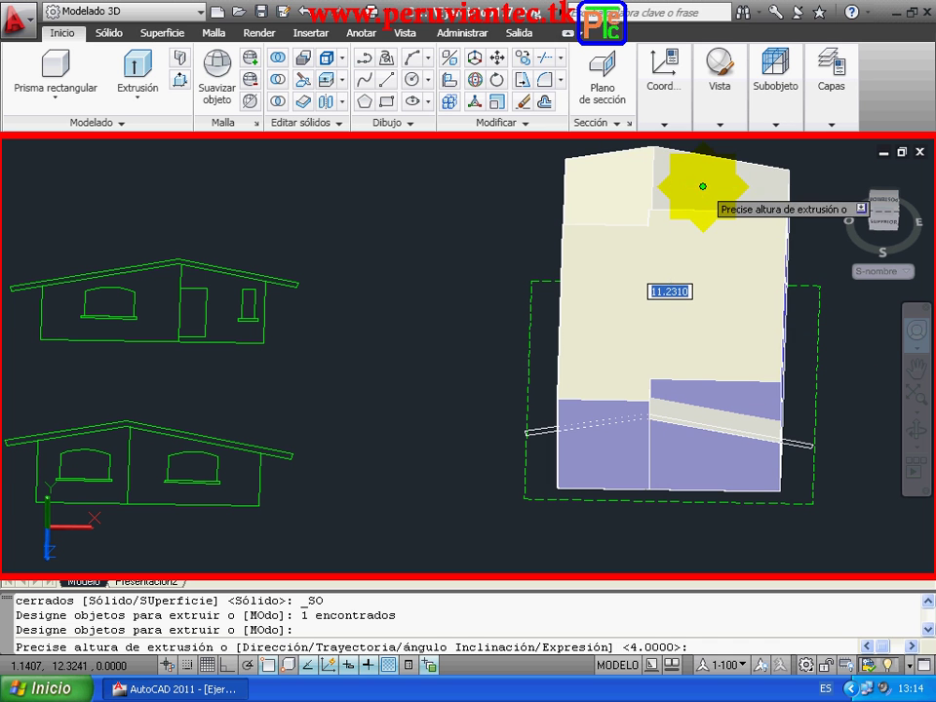
{"action": "left_click", "coordinate": [703, 185]}
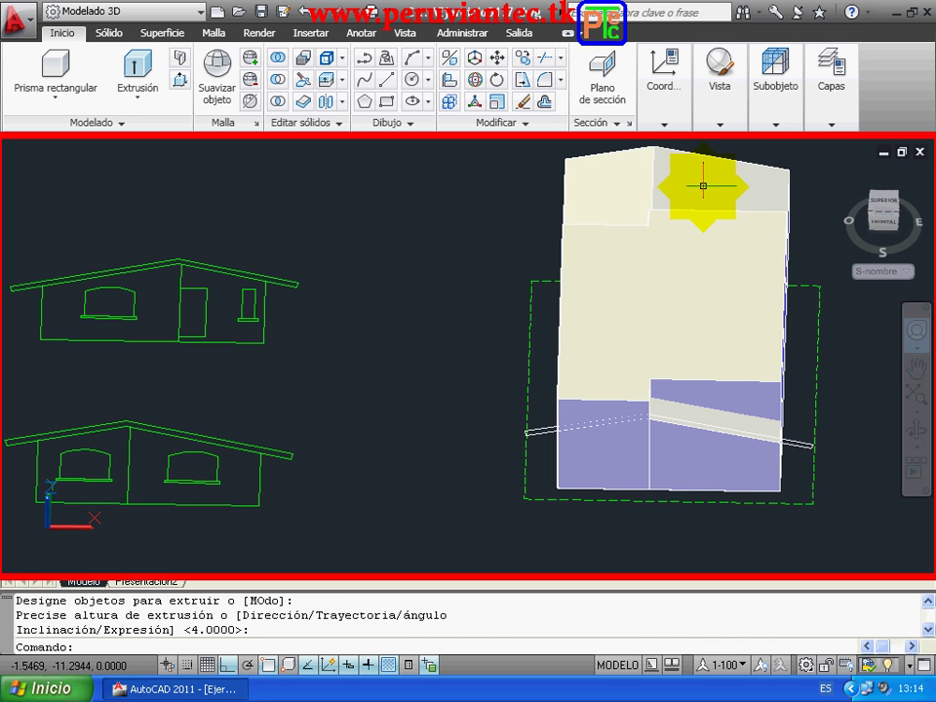
Intersect the house block with the extruded profile solid
{"action": "left_click", "coordinate": [278, 100]}
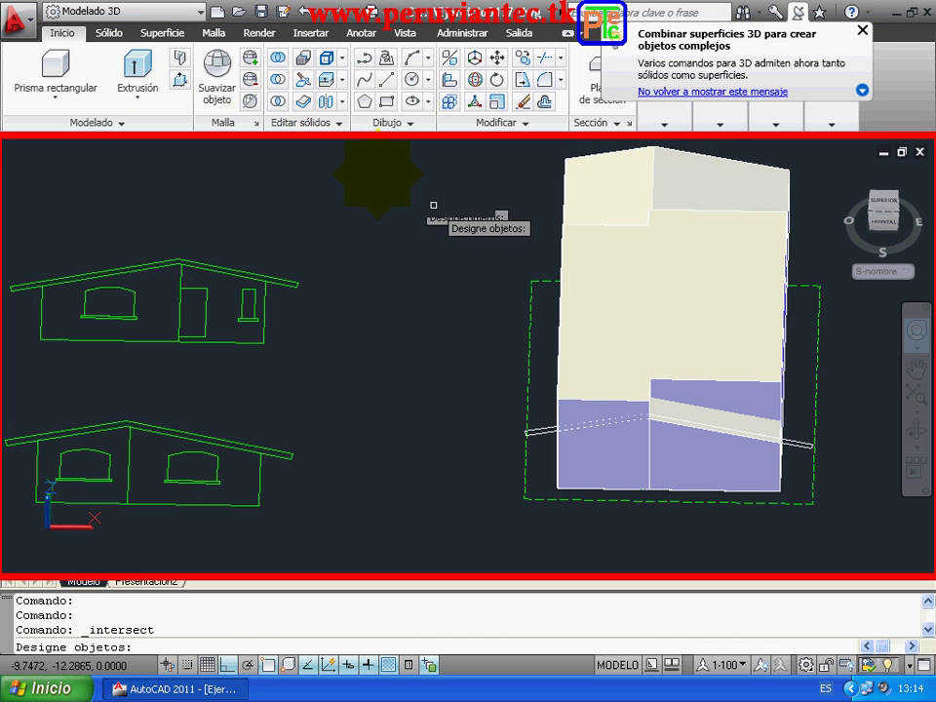
{"action": "left_click", "coordinate": [583, 235]}
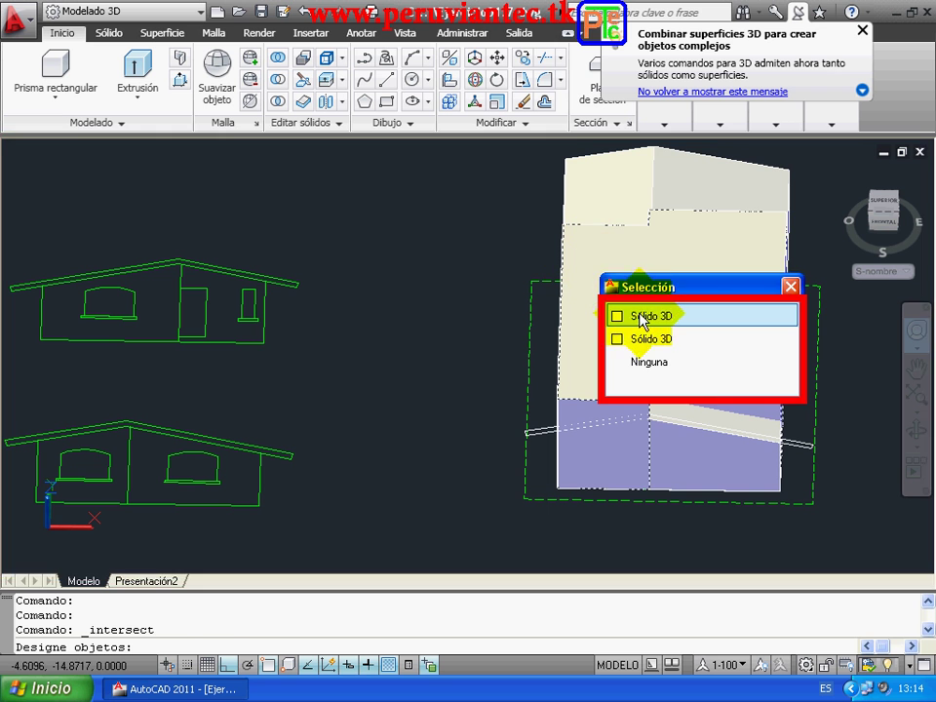
{"action": "left_click", "coordinate": [632, 314]}
{"action": "left_click", "coordinate": [695, 178]}
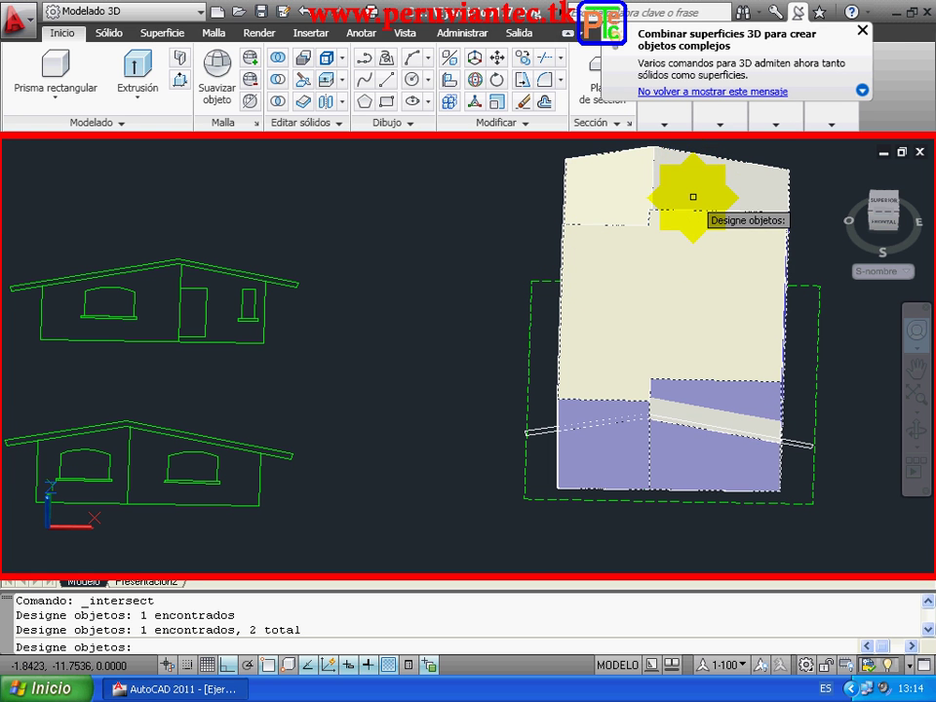
{"action": "key", "text": "Return"}
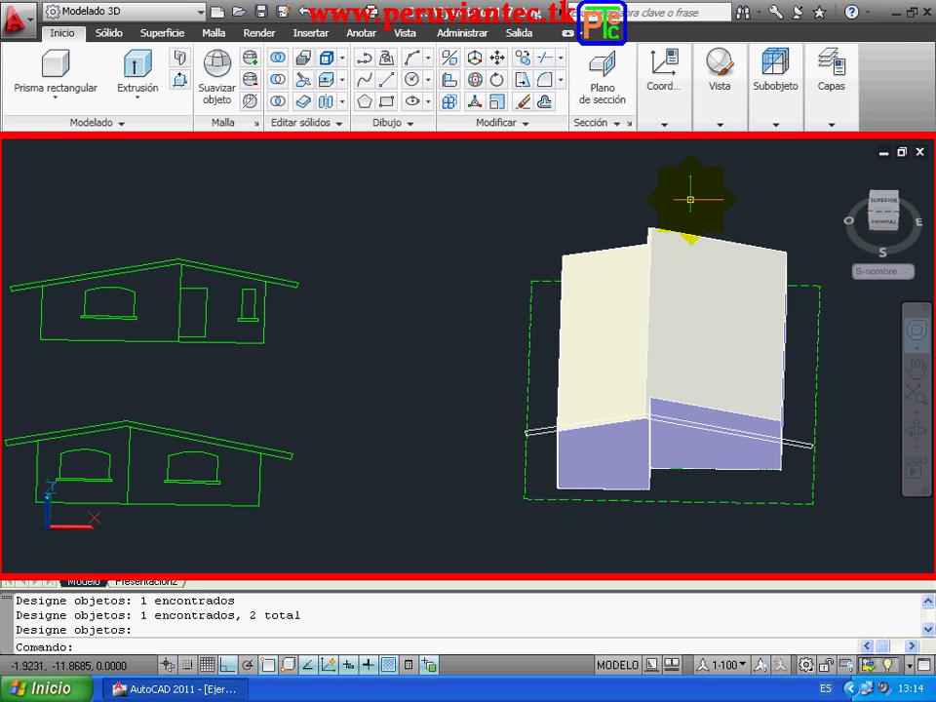
Zoom in on the house and orbit with SteeringWheels to look down at an angle
{"action": "right_click", "coordinate": [427, 255]}
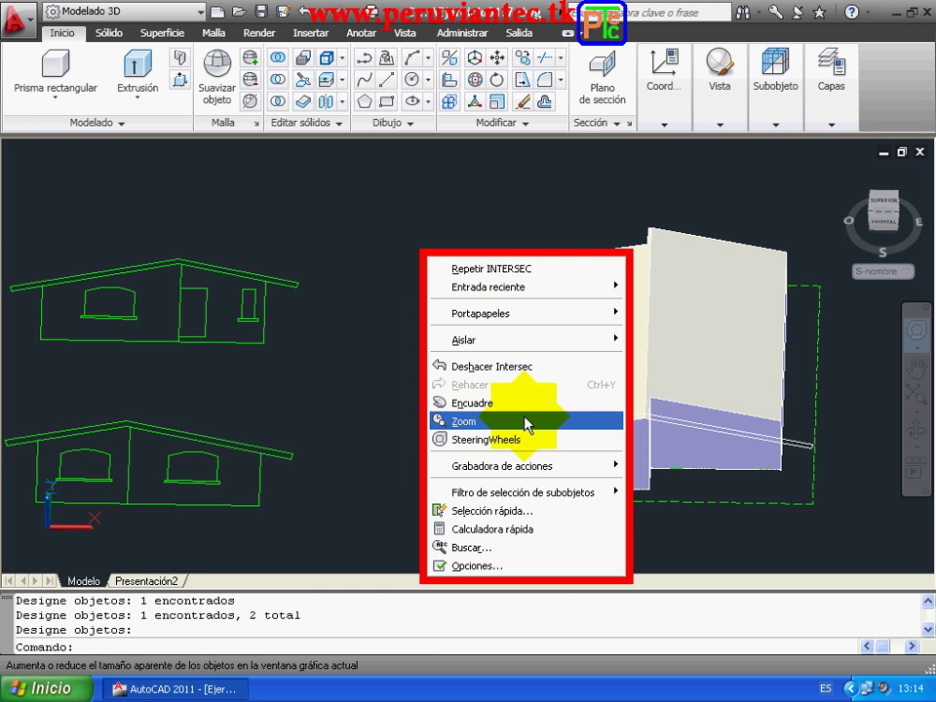
{"action": "left_click", "coordinate": [527, 421]}
{"action": "left_click_drag", "start_coordinate": [480, 376], "coordinate": [495, 298]}
{"action": "right_click", "coordinate": [493, 297]}
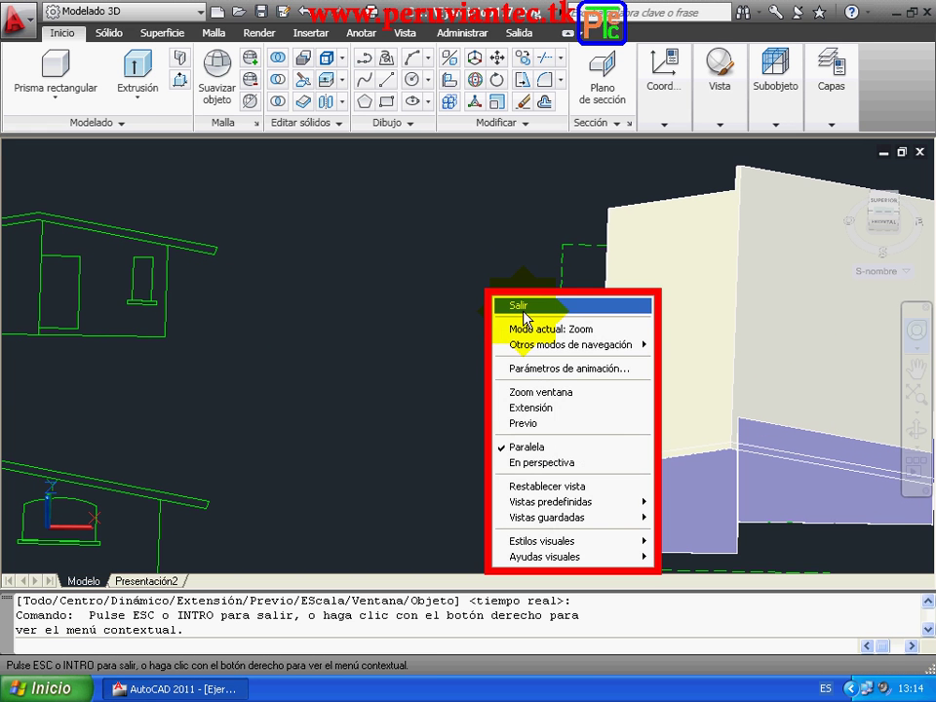
{"action": "left_click", "coordinate": [543, 306]}
{"action": "right_click", "coordinate": [435, 291]}
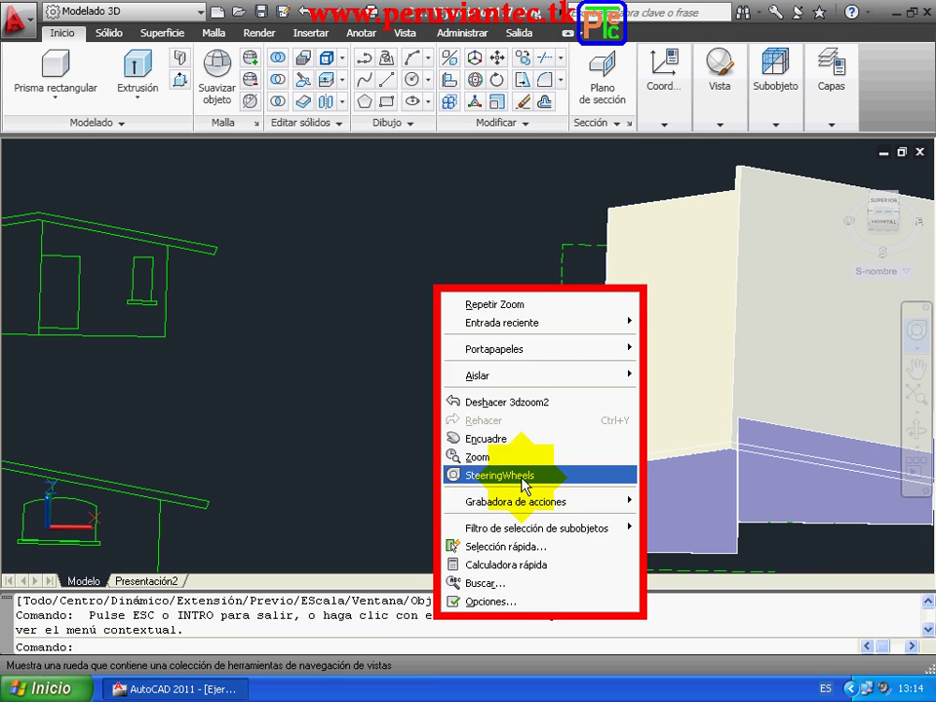
{"action": "left_click", "coordinate": [512, 472]}
{"action": "mouse_move", "coordinate": [456, 455]}
{"action": "left_mouse_down"}
{"action": "mouse_move", "coordinate": [452, 329]}
{"action": "mouse_move", "coordinate": [428, 328]}
{"action": "mouse_move", "coordinate": [441, 308]}
{"action": "mouse_move", "coordinate": [422, 314]}
{"action": "left_mouse_up"}
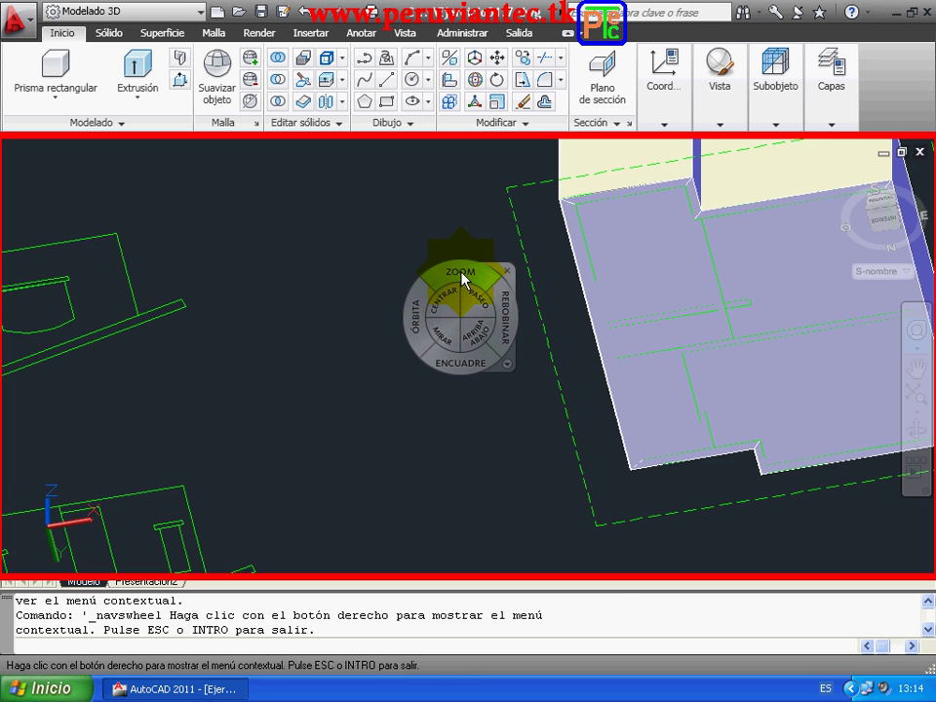
{"action": "left_click", "coordinate": [511, 263]}
Pan the view to centre the house solid
{"action": "right_click", "coordinate": [421, 271]}
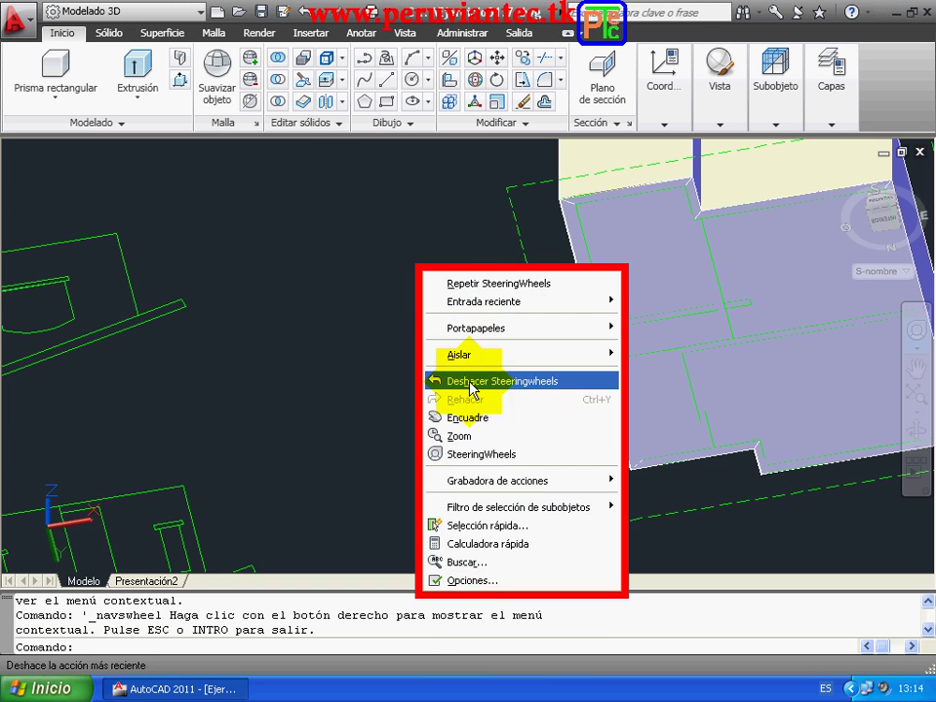
{"action": "left_click", "coordinate": [466, 417]}
{"action": "left_click_drag", "start_coordinate": [484, 397], "coordinate": [328, 434]}
{"action": "right_click", "coordinate": [338, 394]}
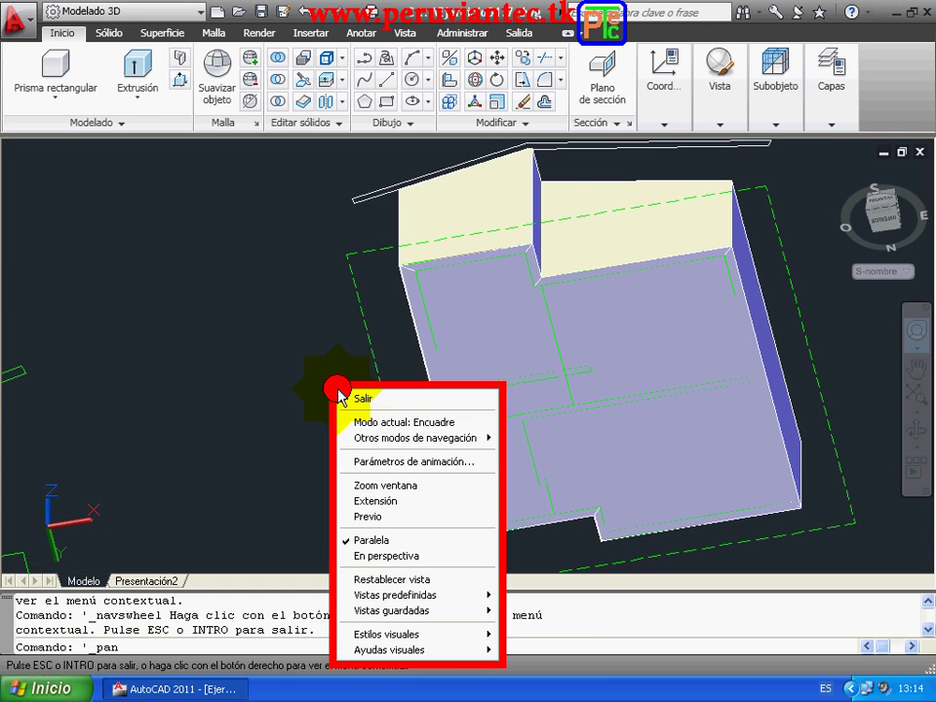
{"action": "left_click", "coordinate": [385, 396]}
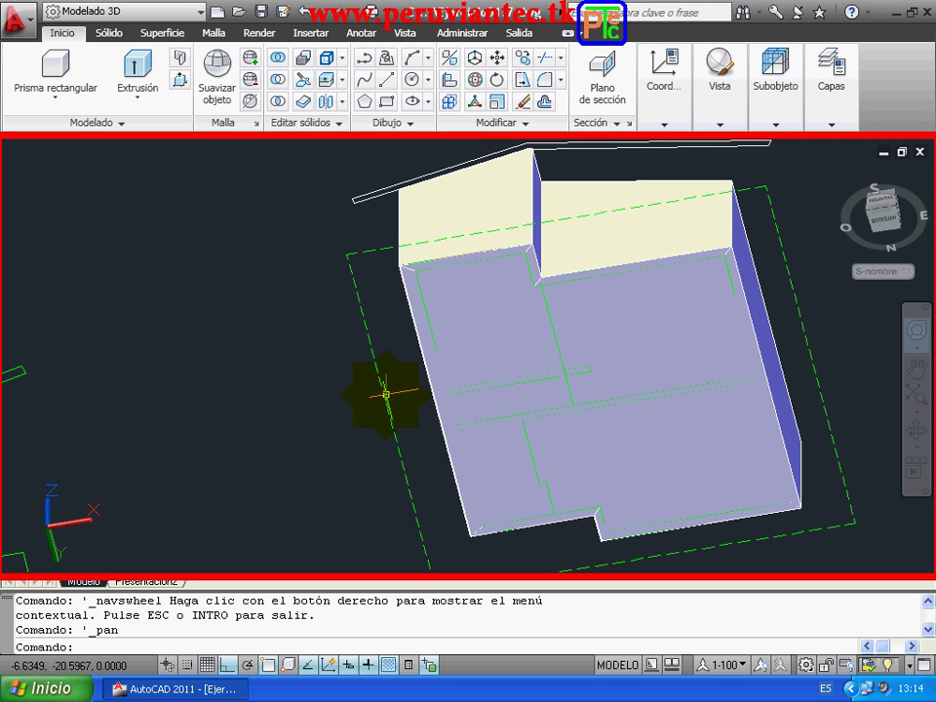
Press-pull the upper-left and lower-left rooms down 4, abandoning a central-area attempt
{"action": "left_click", "coordinate": [179, 81]}
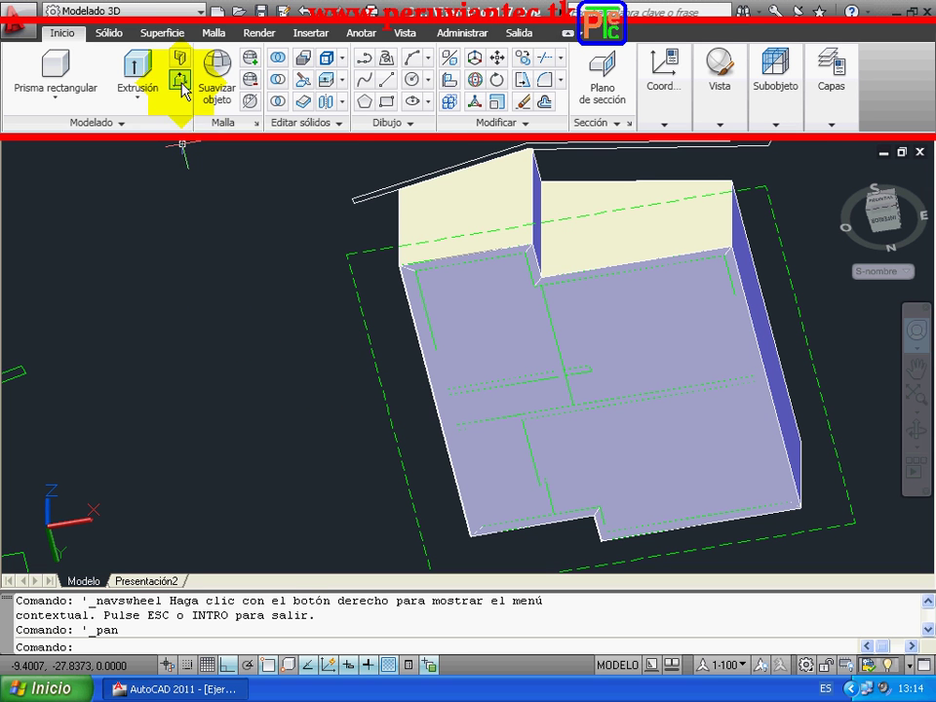
{"action": "left_click", "coordinate": [455, 289]}
{"action": "type", "text": "4"}
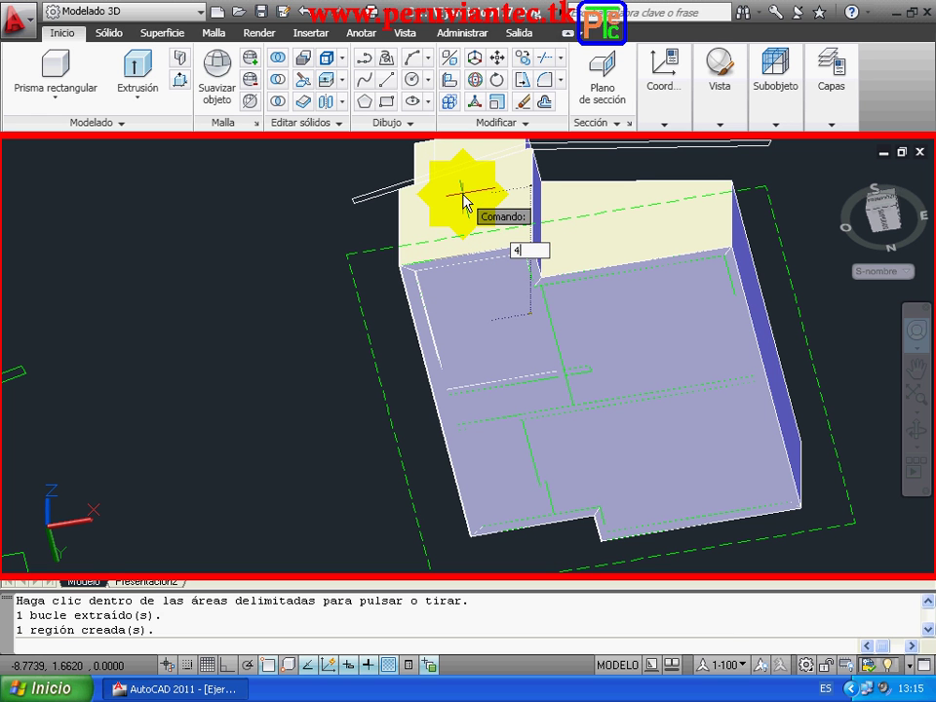
{"action": "key", "text": "Return"}
{"action": "left_click", "coordinate": [179, 81]}
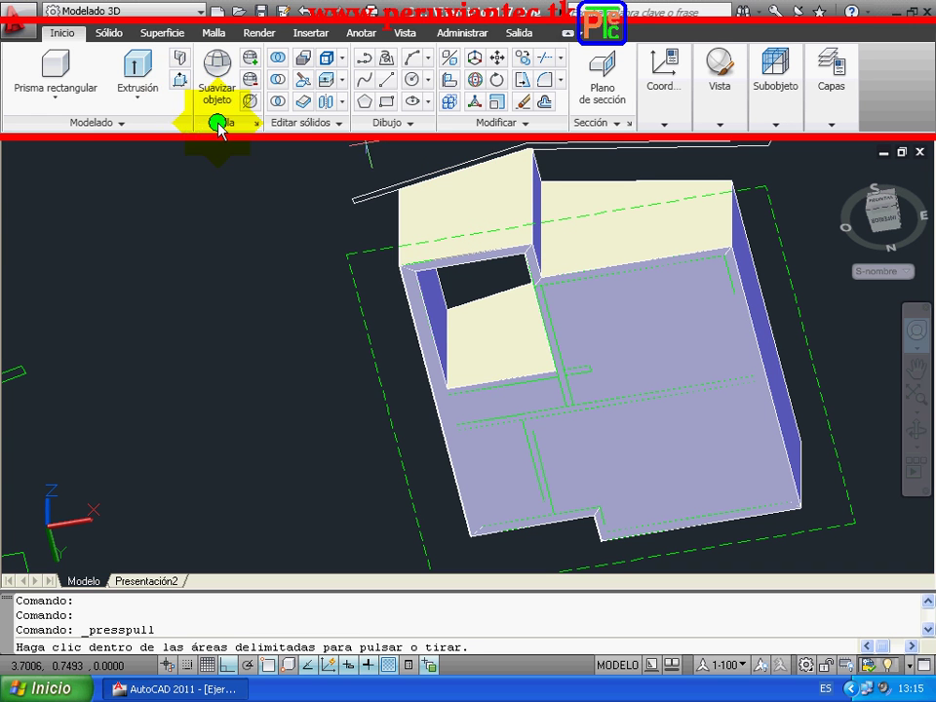
{"action": "left_click", "coordinate": [505, 466]}
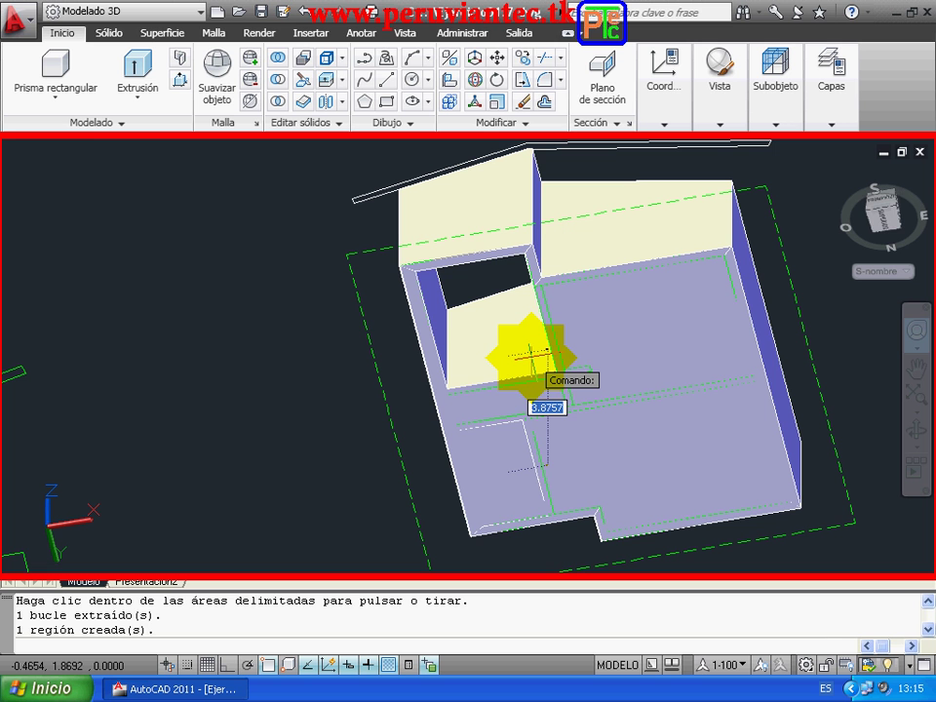
{"action": "type", "text": "4"}
{"action": "key", "text": "Return"}
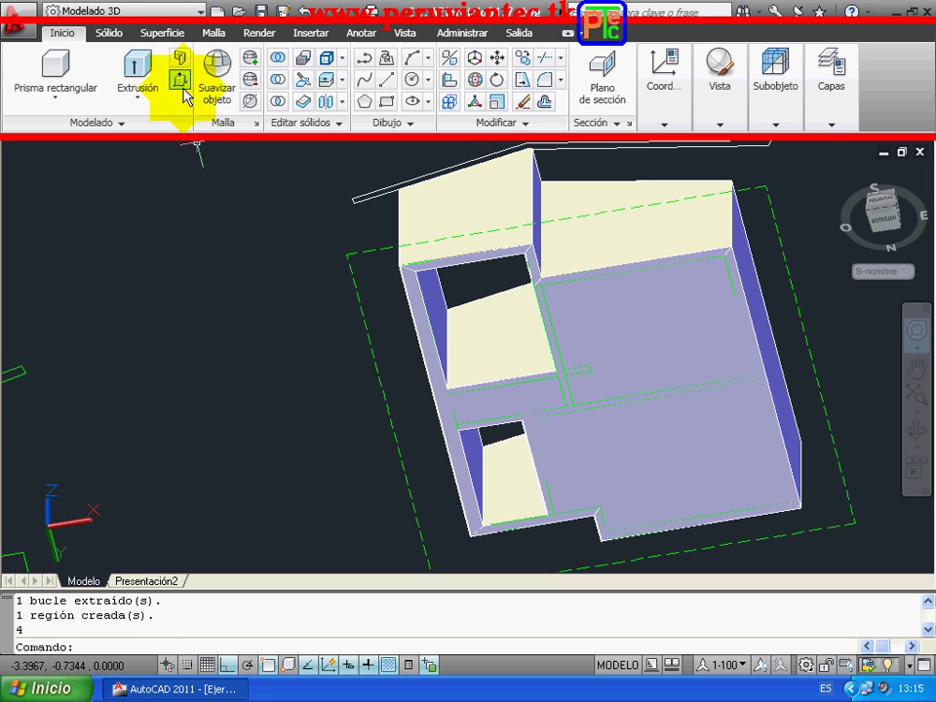
{"action": "left_click", "coordinate": [179, 81]}
{"action": "left_click", "coordinate": [514, 394]}
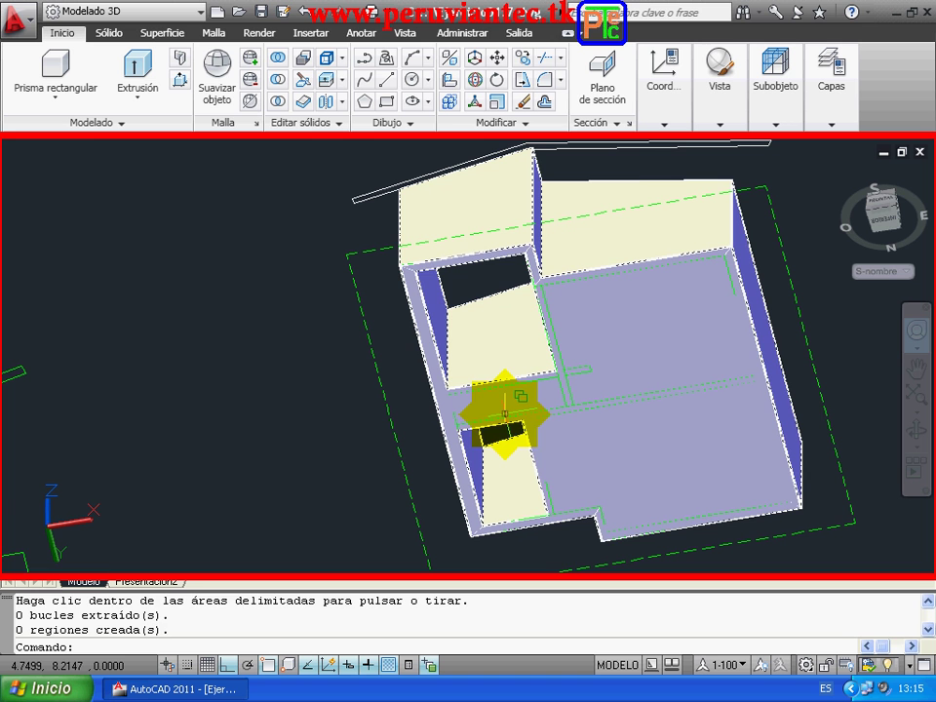
{"action": "key", "text": "Escape"}
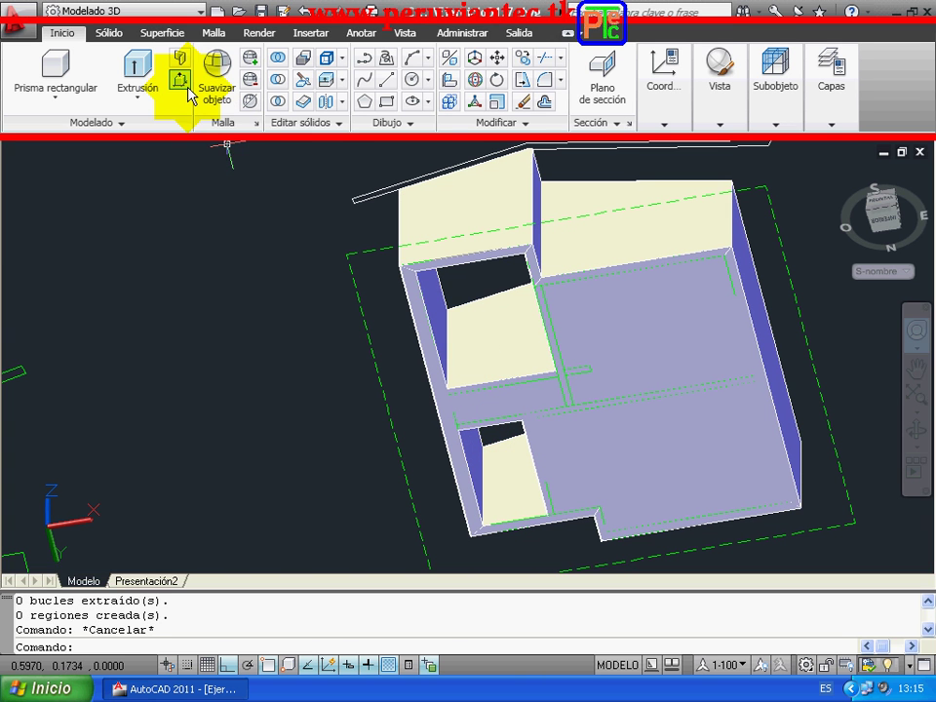
Press-pull the lower-right room, large upper-right room and corridor down to depth 4
{"action": "left_click", "coordinate": [179, 79]}
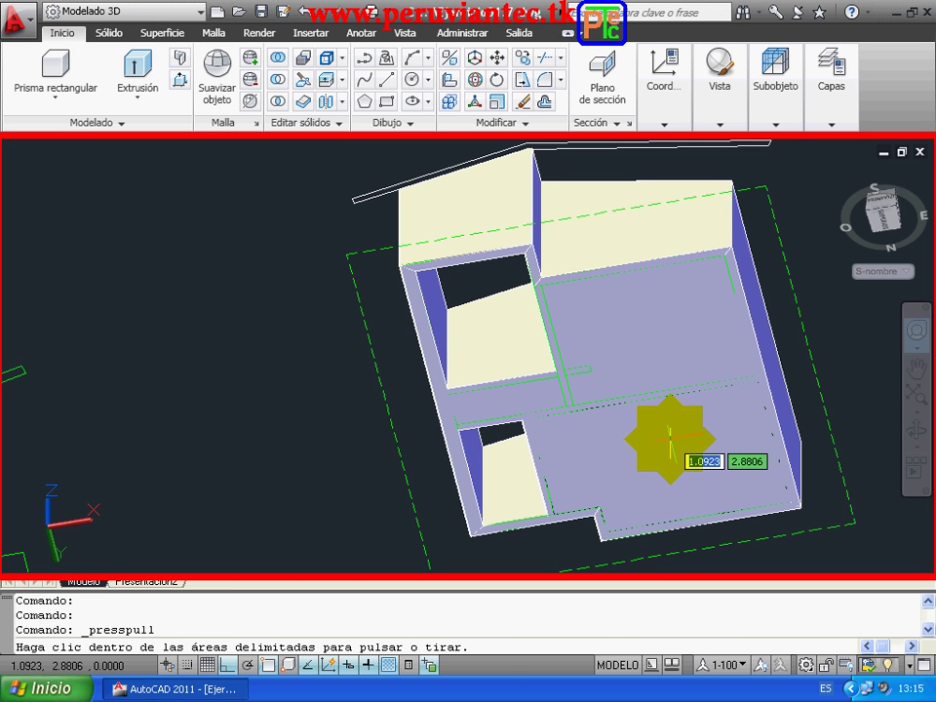
{"action": "left_click", "coordinate": [671, 436]}
{"action": "type", "text": "4"}
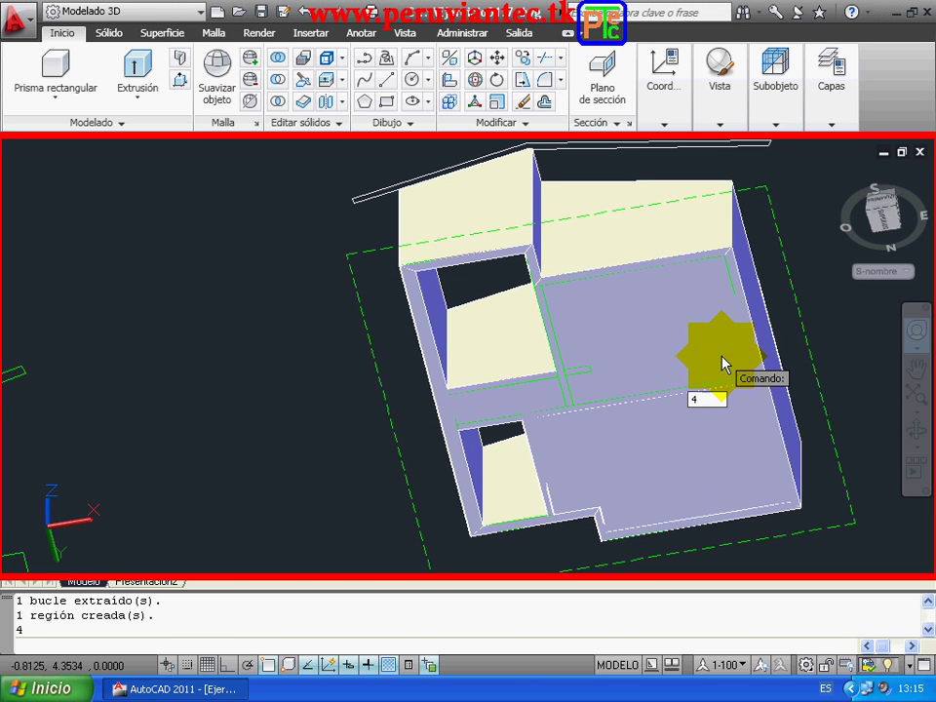
{"action": "key", "text": "Return"}
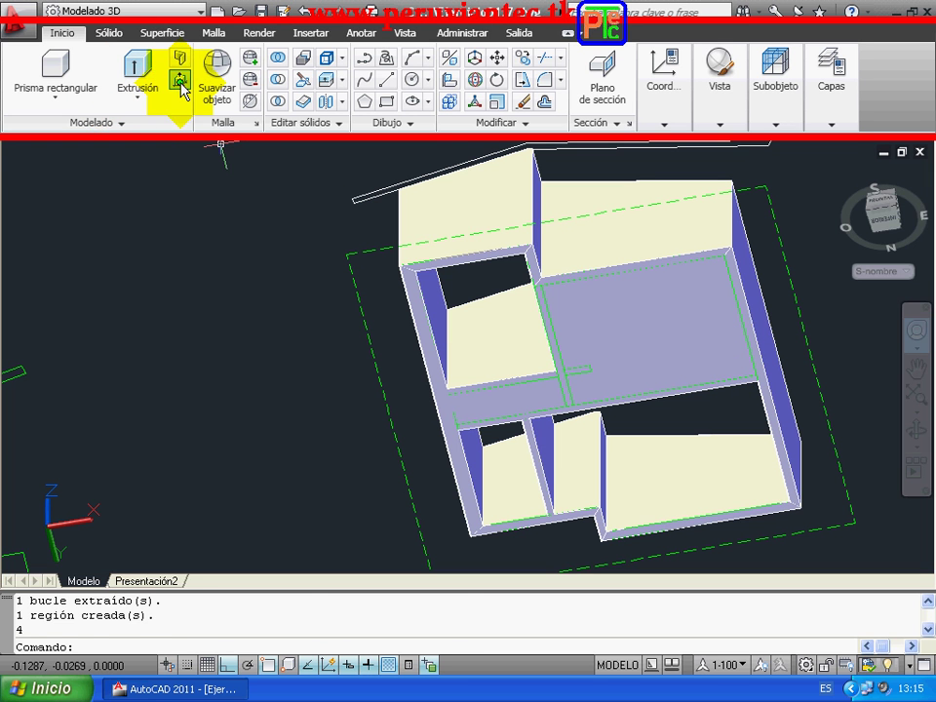
{"action": "left_click", "coordinate": [180, 83]}
{"action": "left_click", "coordinate": [647, 315]}
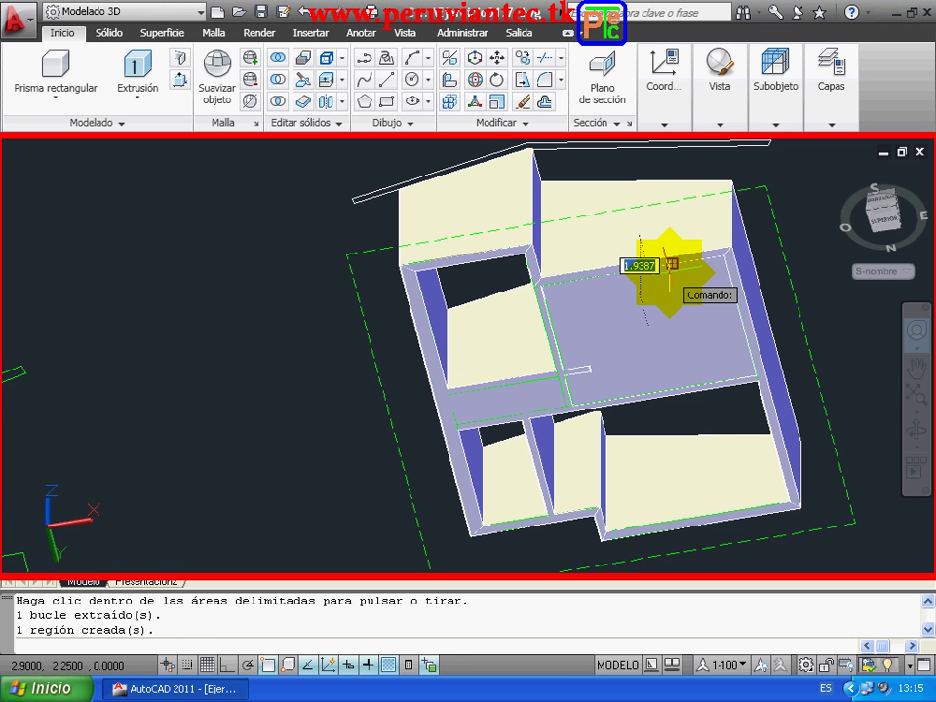
{"action": "key", "text": "Return"}
{"action": "key", "text": "Return"}
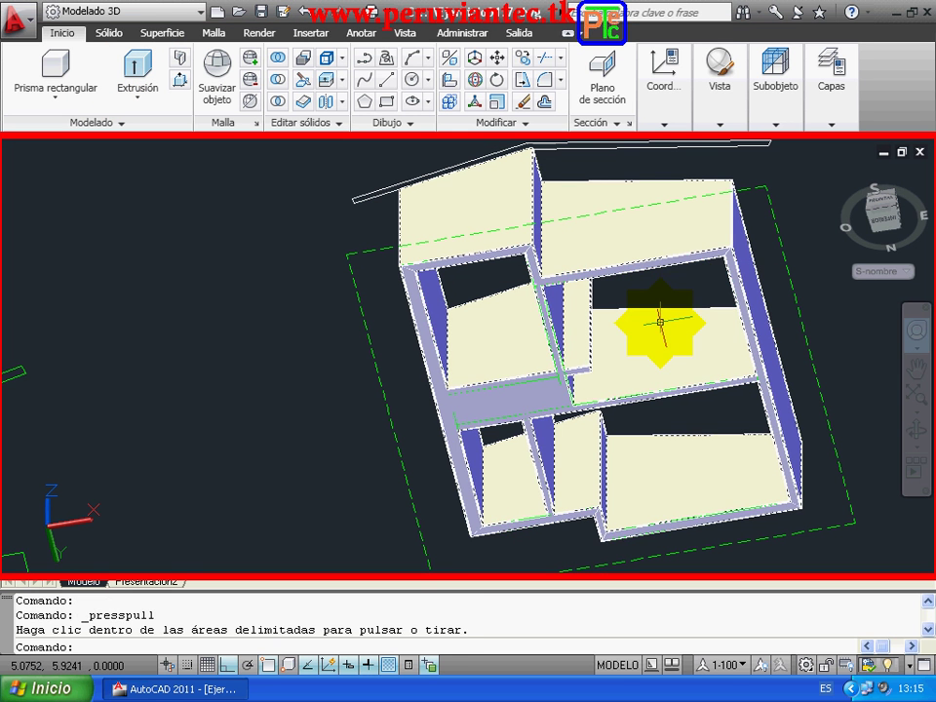
{"action": "left_click", "coordinate": [180, 79]}
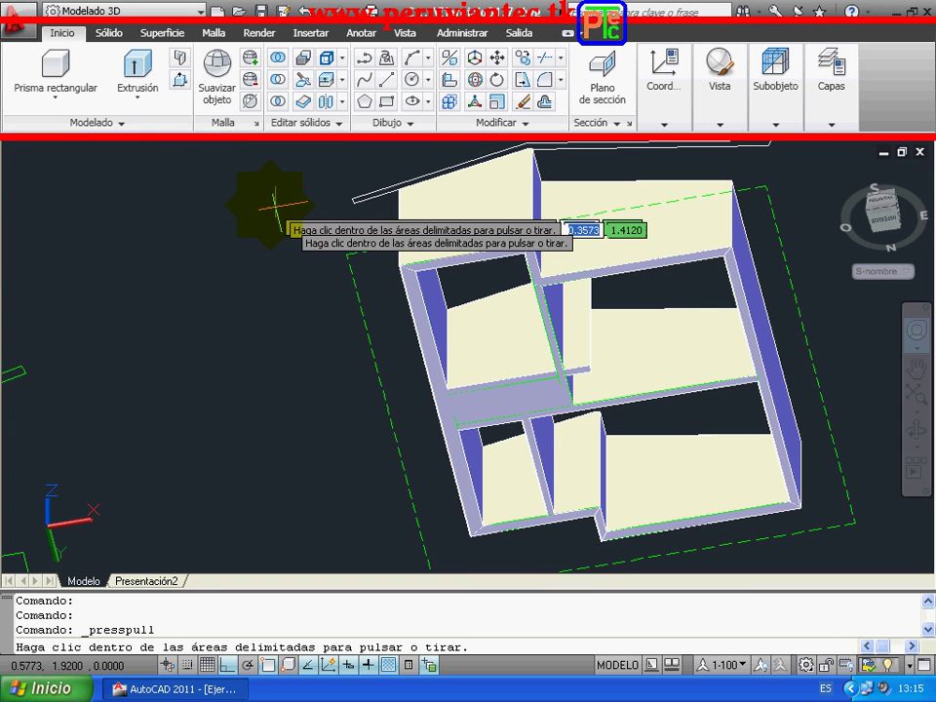
{"action": "left_click", "coordinate": [482, 400]}
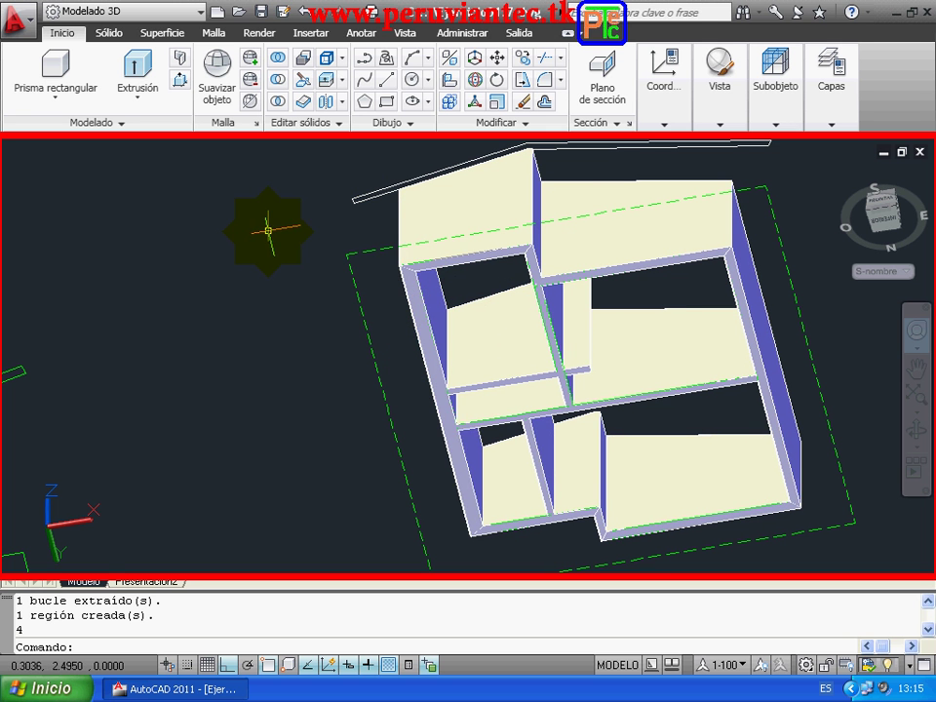
{"action": "right_click", "coordinate": [268, 230]}
Orbit the house to a side view with the SteeringWheel and zoom in on the walls
{"action": "left_click", "coordinate": [362, 415]}
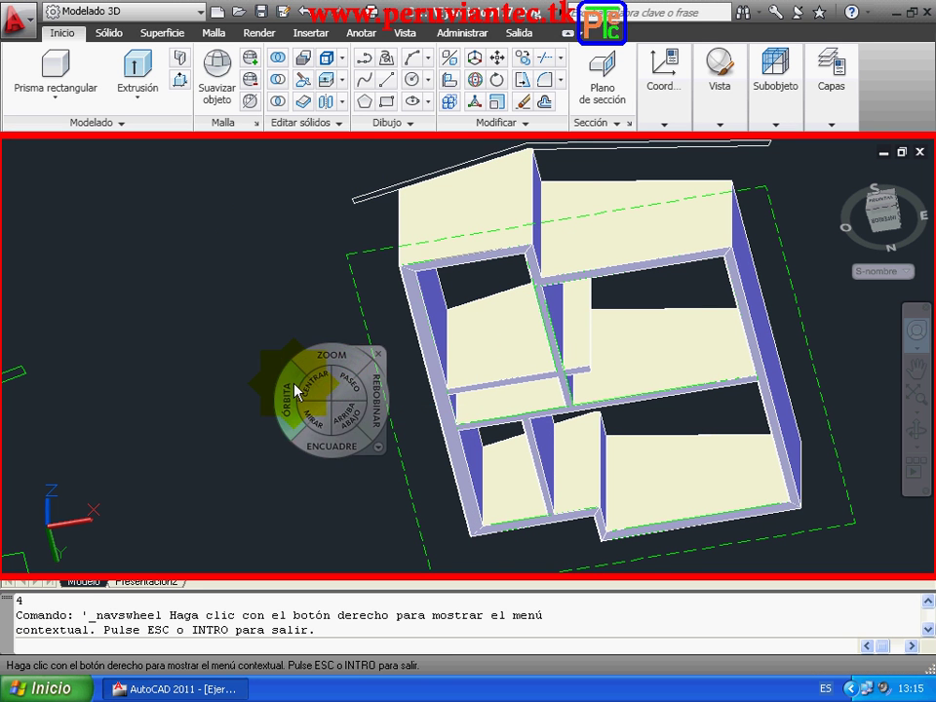
{"action": "mouse_move", "coordinate": [295, 390]}
{"action": "left_mouse_down"}
{"action": "mouse_move", "coordinate": [254, 432]}
{"action": "mouse_move", "coordinate": [236, 511]}
{"action": "mouse_move", "coordinate": [129, 501]}
{"action": "left_mouse_up"}
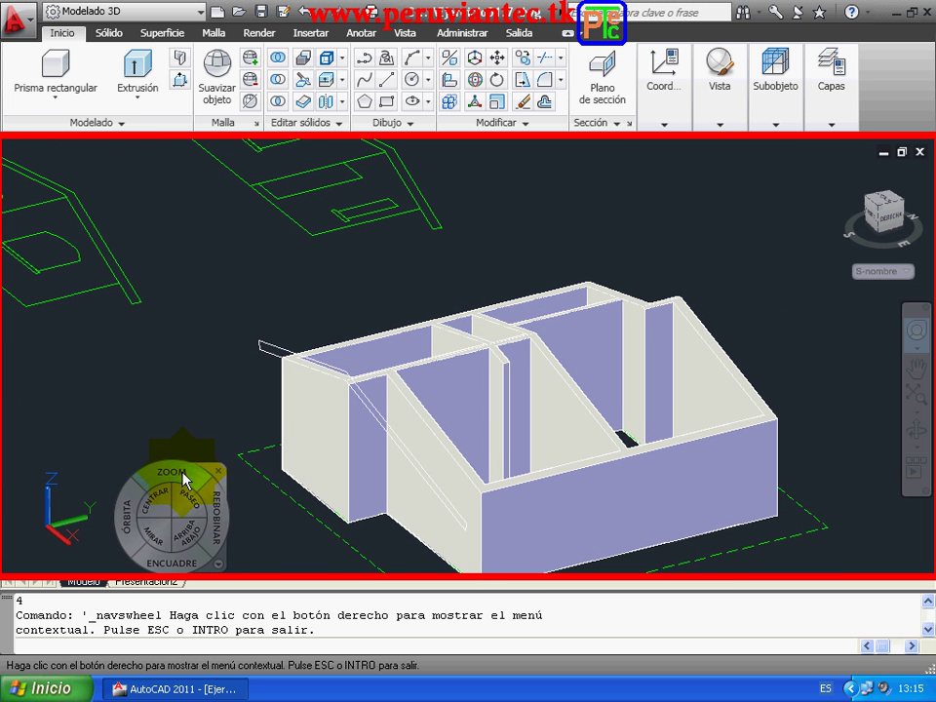
{"action": "left_click_drag", "start_coordinate": [185, 476], "coordinate": [192, 441]}
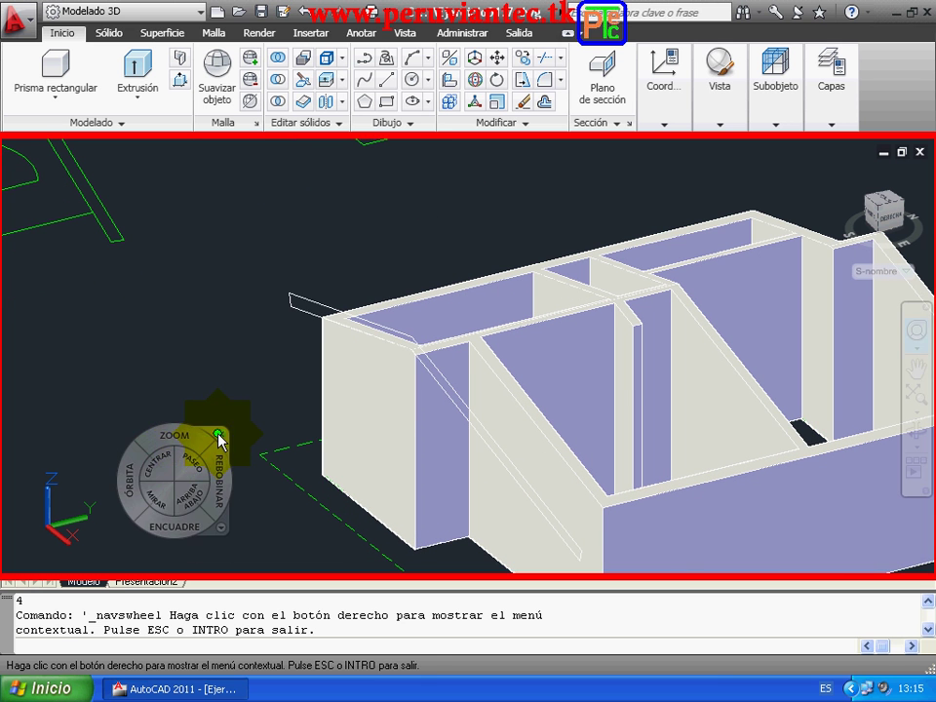
Pan the hollowed house into the middle of the view
{"action": "right_click", "coordinate": [216, 420]}
{"action": "left_click", "coordinate": [283, 244]}
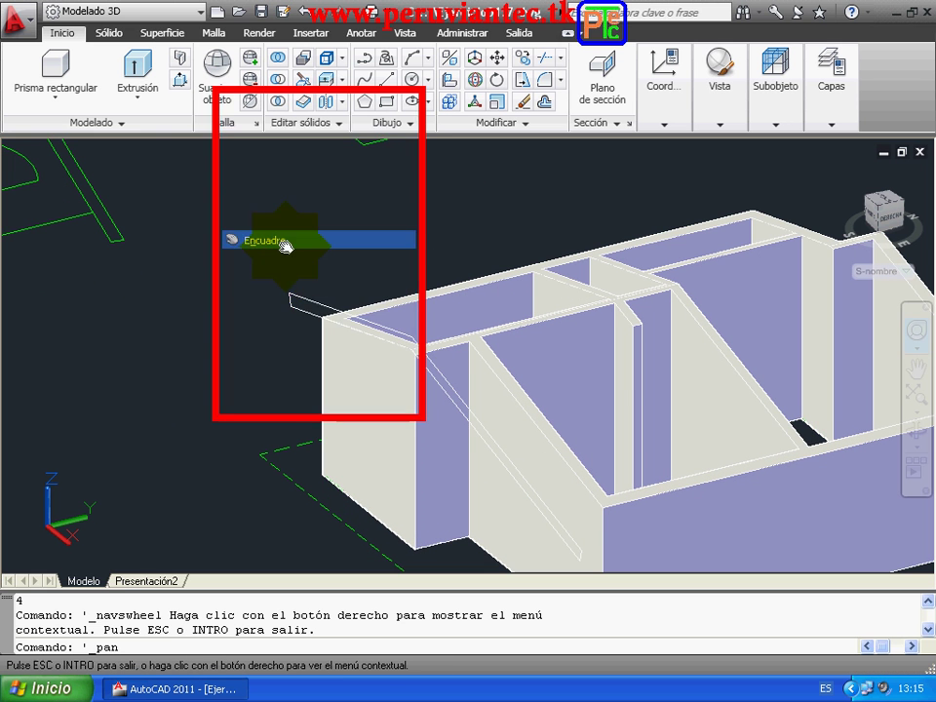
{"action": "mouse_move", "coordinate": [285, 245]}
{"action": "left_mouse_down"}
{"action": "mouse_move", "coordinate": [261, 263]}
{"action": "mouse_move", "coordinate": [180, 246]}
{"action": "mouse_move", "coordinate": [152, 205]}
{"action": "mouse_move", "coordinate": [143, 207]}
{"action": "mouse_move", "coordinate": [155, 203]}
{"action": "left_mouse_up"}
{"action": "right_click", "coordinate": [171, 193]}
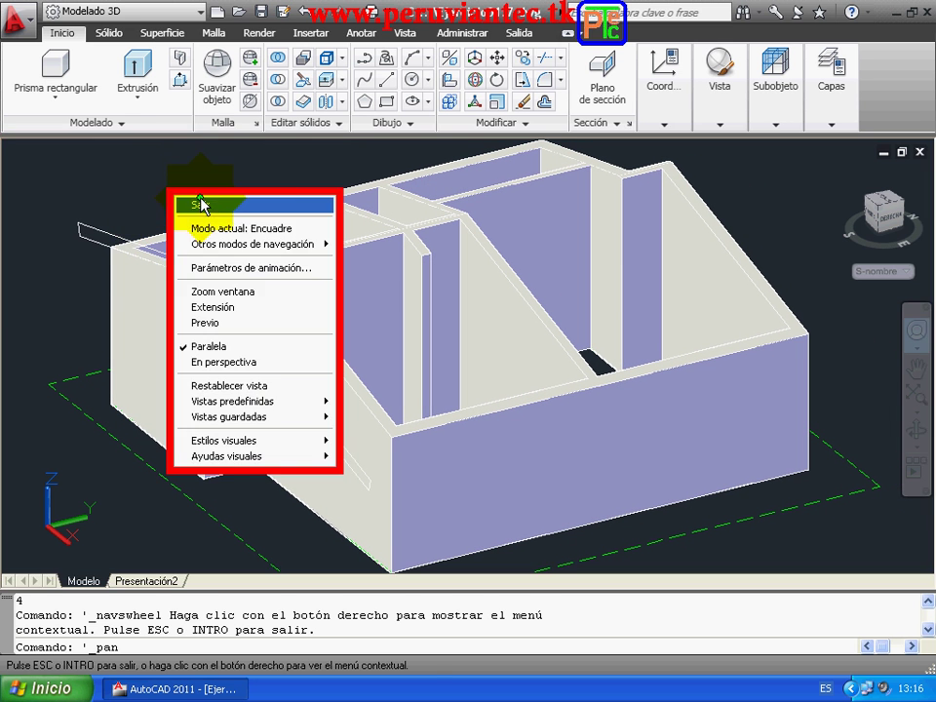
{"action": "left_click", "coordinate": [186, 203]}
Extrude the roof profile outline into a solid slab, accepting the default length
{"action": "left_click", "coordinate": [96, 226]}
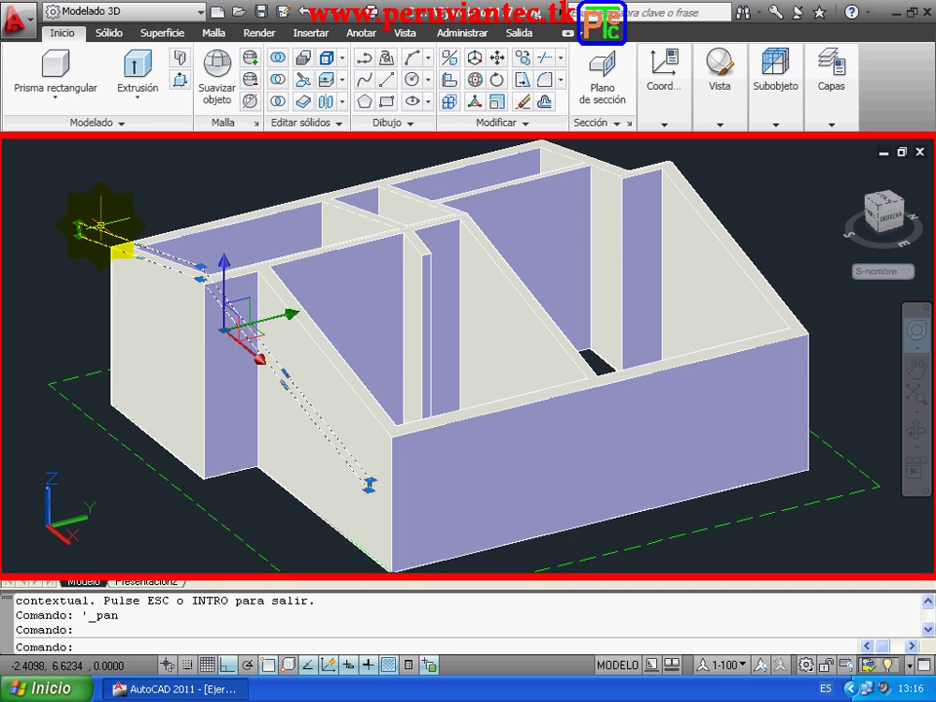
{"action": "left_click", "coordinate": [139, 92]}
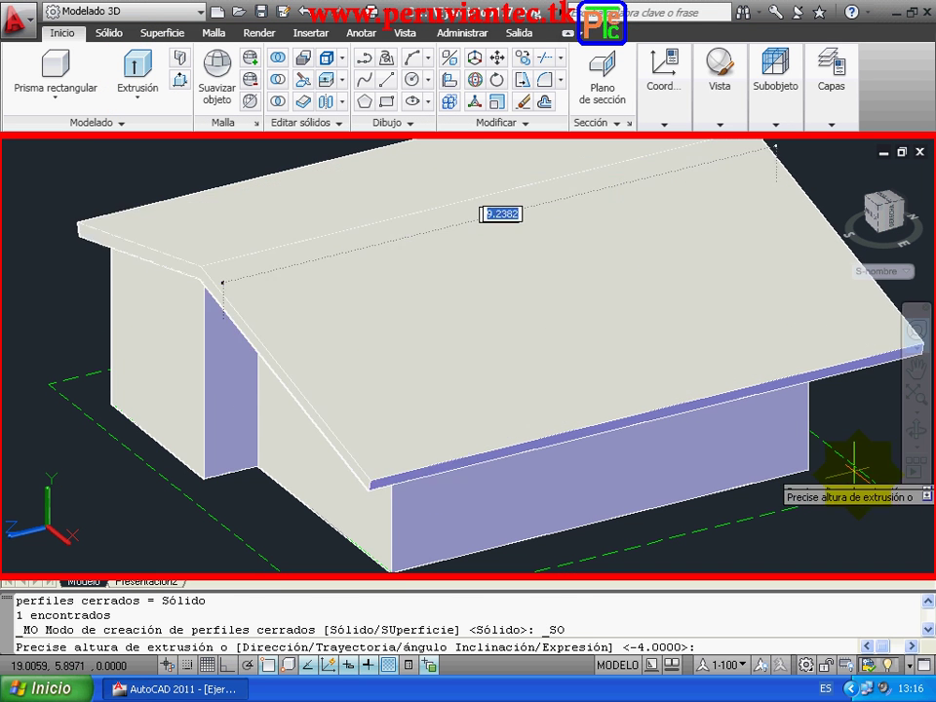
{"action": "key", "text": "Return"}
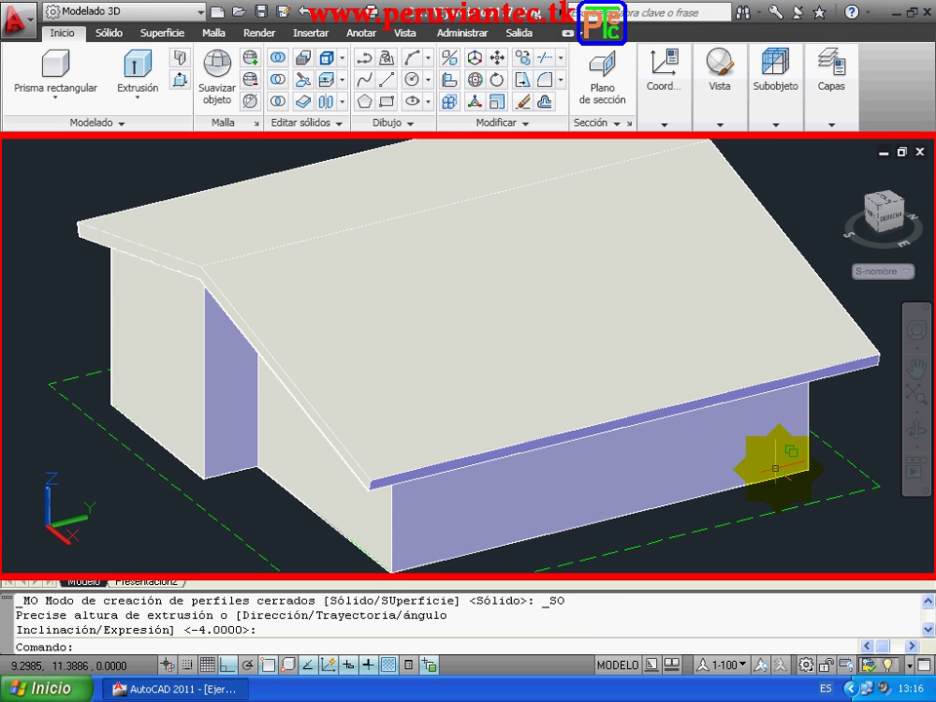
Presspull the roof slab's end face so it overhangs the house's left end
{"action": "left_click", "coordinate": [179, 86]}
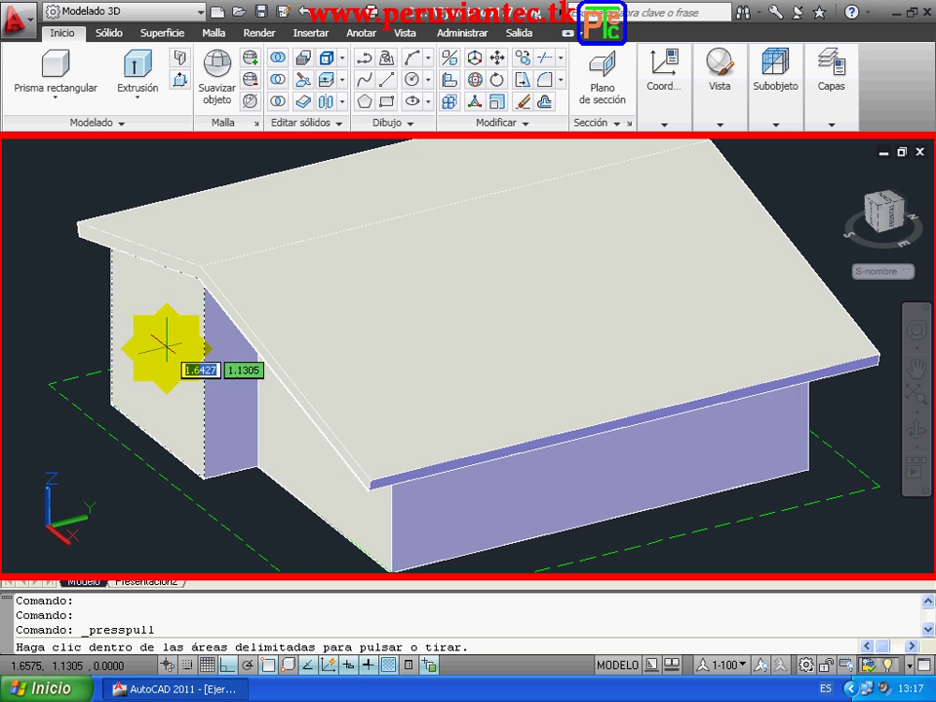
{"action": "left_click", "coordinate": [156, 257]}
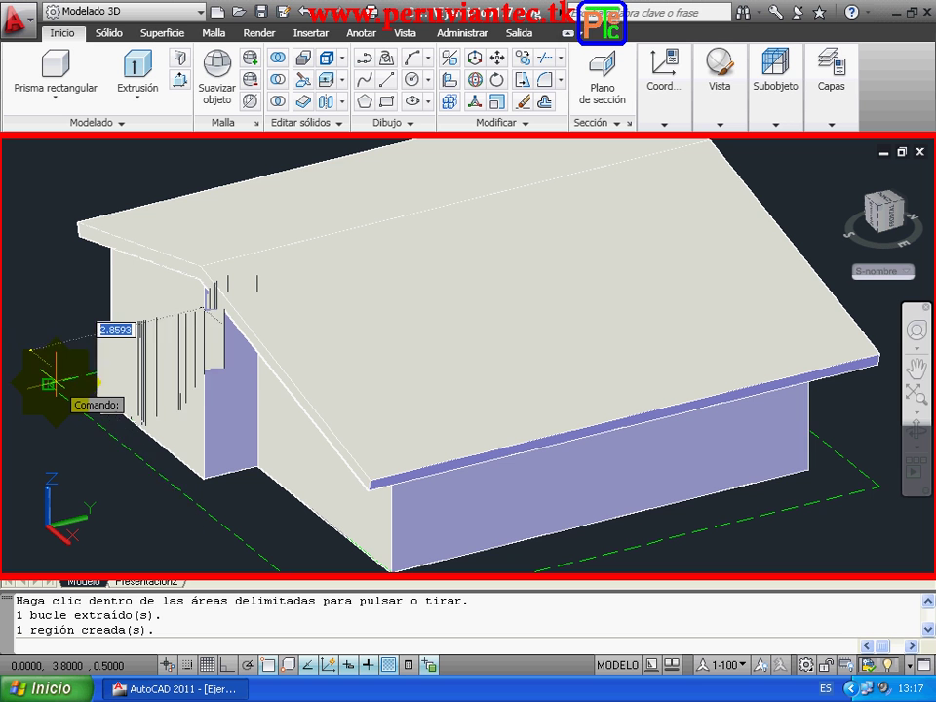
{"action": "left_click", "coordinate": [49, 383]}
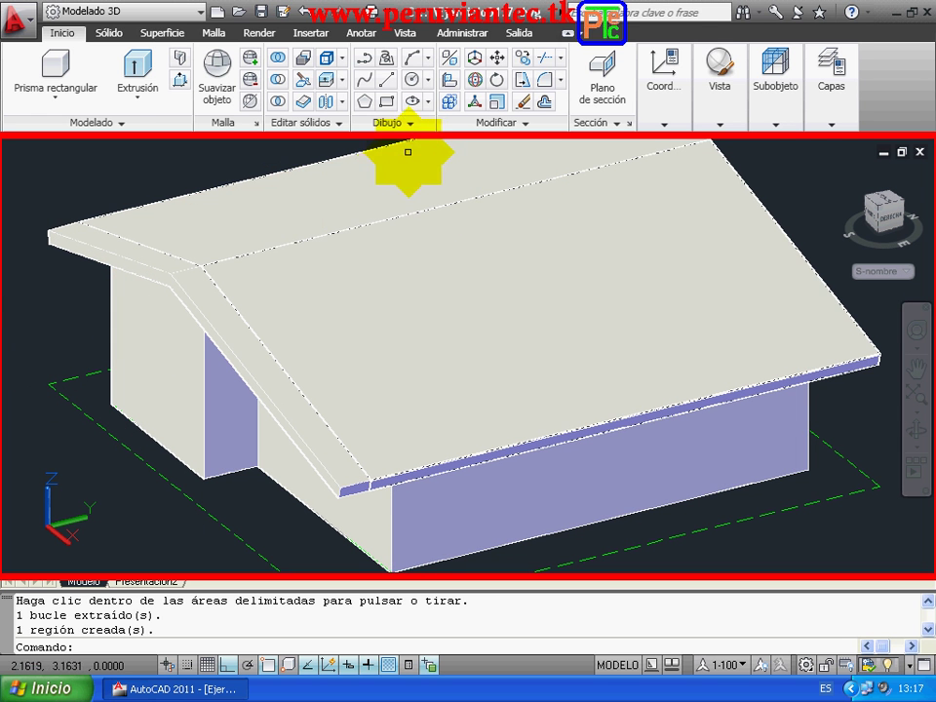
Zoom out until the whole roofed house is visible
{"action": "right_click", "coordinate": [251, 158]}
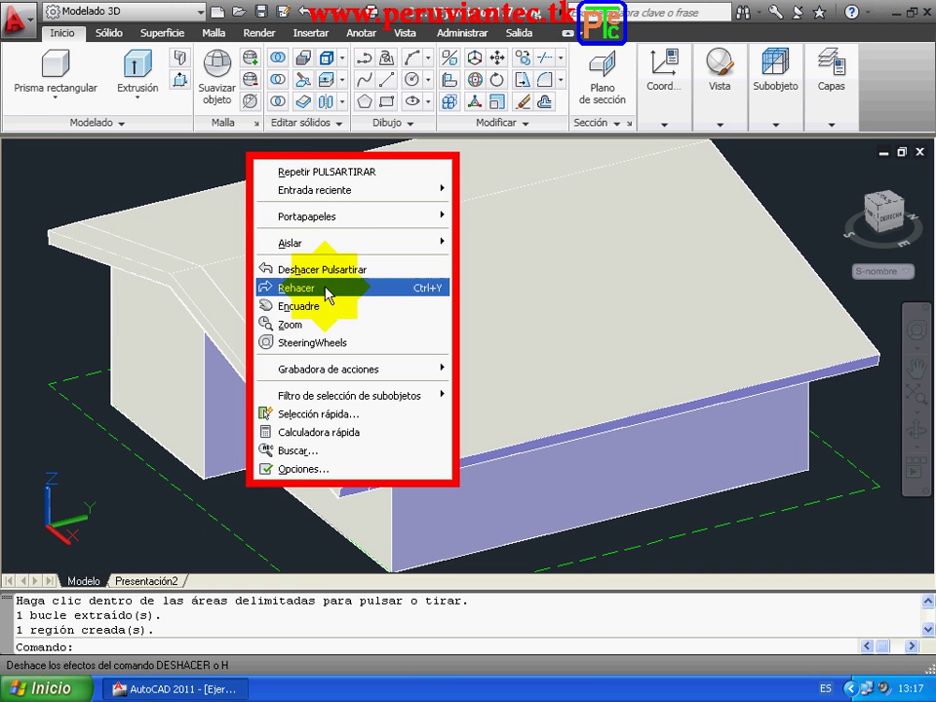
{"action": "left_click", "coordinate": [339, 326]}
{"action": "left_click_drag", "start_coordinate": [340, 288], "coordinate": [340, 327]}
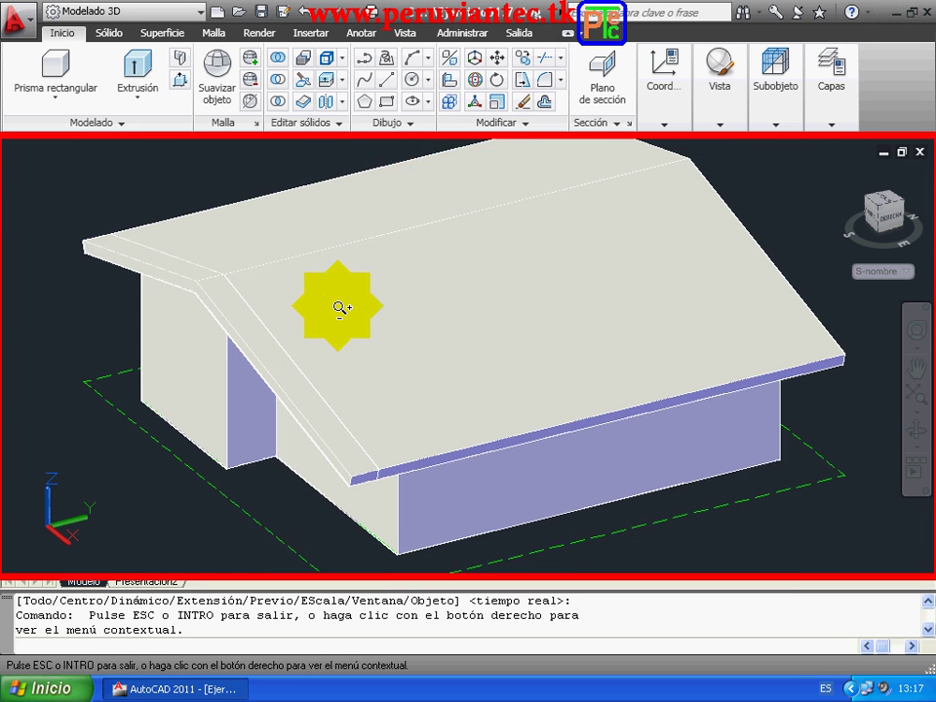
{"action": "right_click", "coordinate": [278, 200]}
{"action": "left_click", "coordinate": [333, 209]}
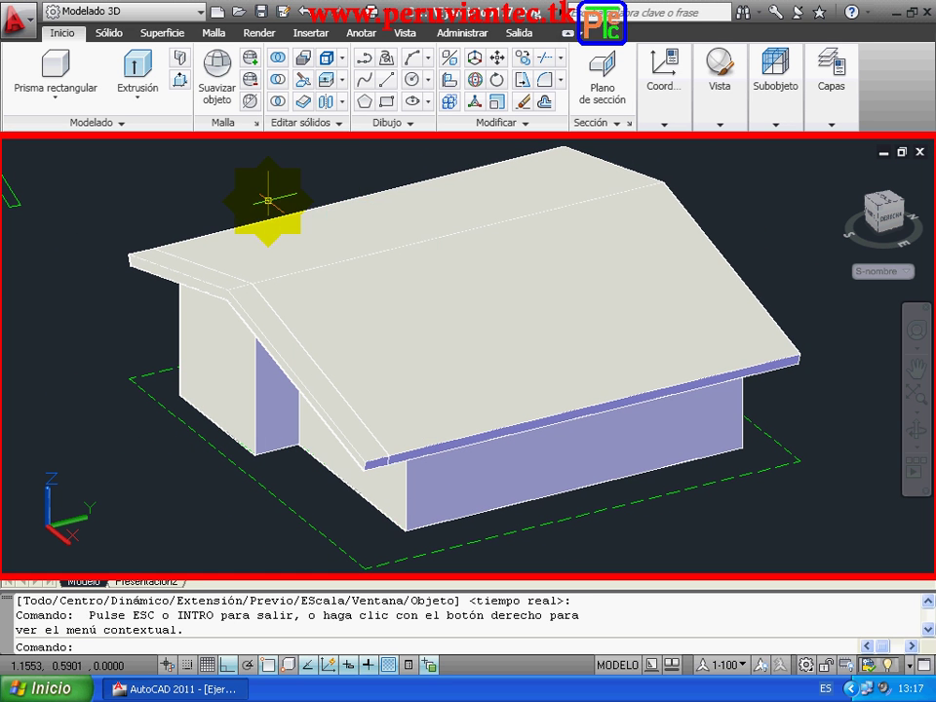
Orbit the view with the SteeringWheel to look from the opposite corner
{"action": "right_click", "coordinate": [251, 213]}
{"action": "left_click", "coordinate": [368, 388]}
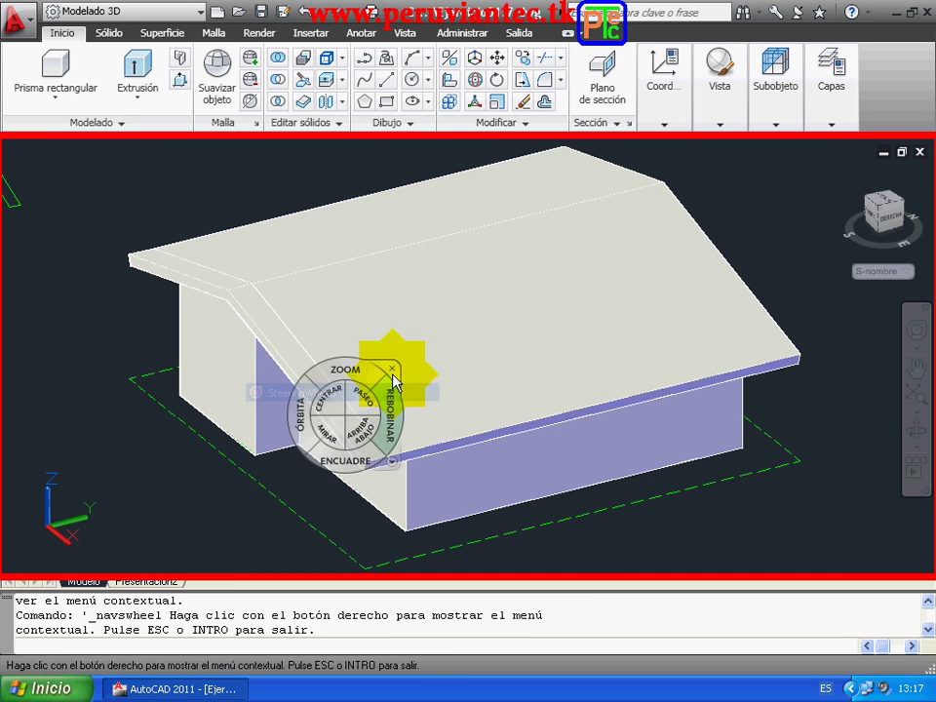
{"action": "mouse_move", "coordinate": [359, 368]}
{"action": "left_mouse_down"}
{"action": "mouse_move", "coordinate": [248, 312]}
{"action": "mouse_move", "coordinate": [223, 328]}
{"action": "mouse_move", "coordinate": [381, 347]}
{"action": "mouse_move", "coordinate": [523, 328]}
{"action": "mouse_move", "coordinate": [634, 351]}
{"action": "mouse_move", "coordinate": [618, 359]}
{"action": "mouse_move", "coordinate": [670, 373]}
{"action": "left_mouse_up"}
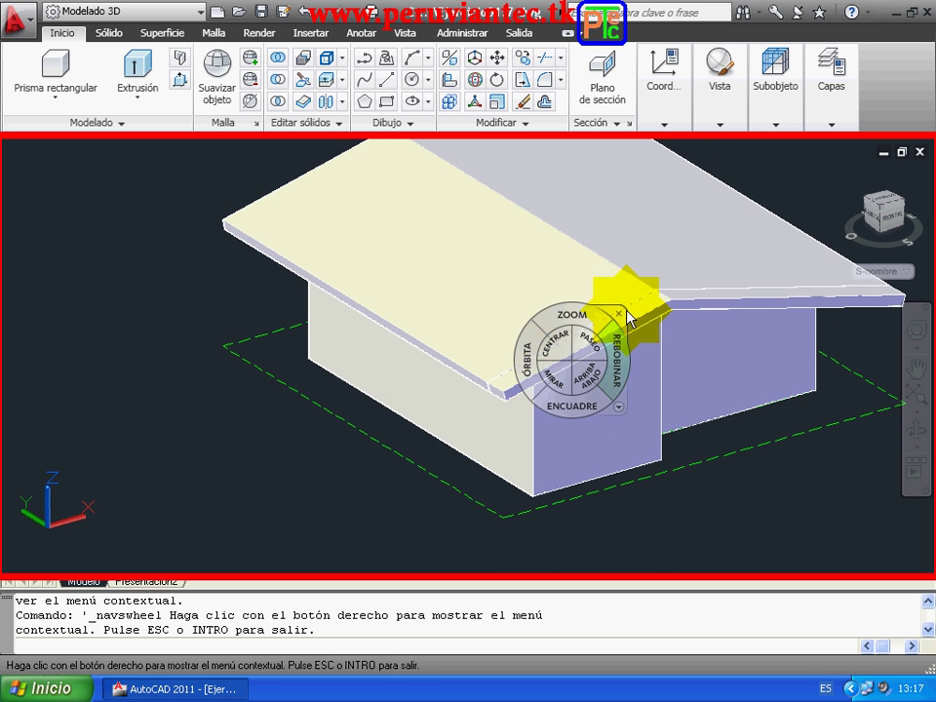
{"action": "key", "text": "Escape"}
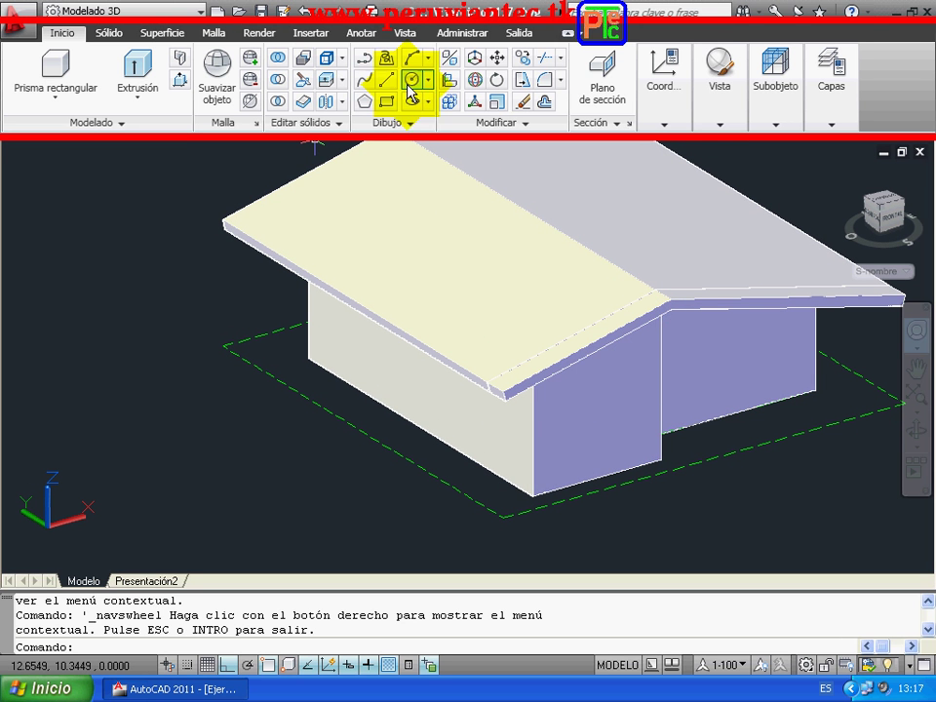
Pan to centre the finished house in the drawing area
{"action": "right_click", "coordinate": [191, 230]}
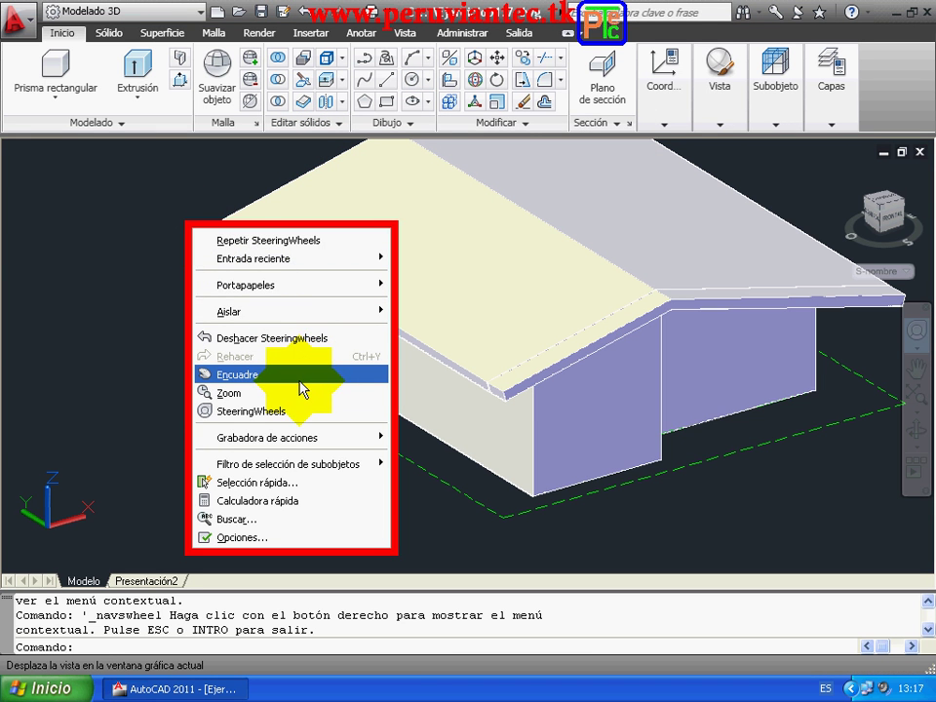
{"action": "left_click", "coordinate": [298, 388]}
{"action": "left_click_drag", "start_coordinate": [303, 369], "coordinate": [359, 320]}
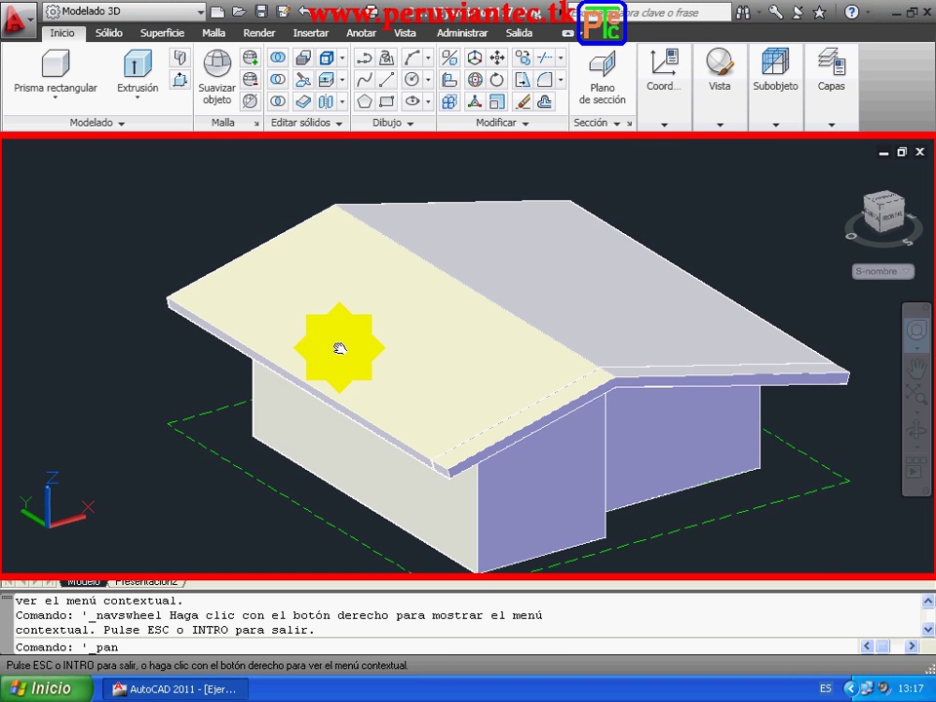
{"action": "right_click", "coordinate": [198, 176]}
{"action": "left_click", "coordinate": [217, 184]}
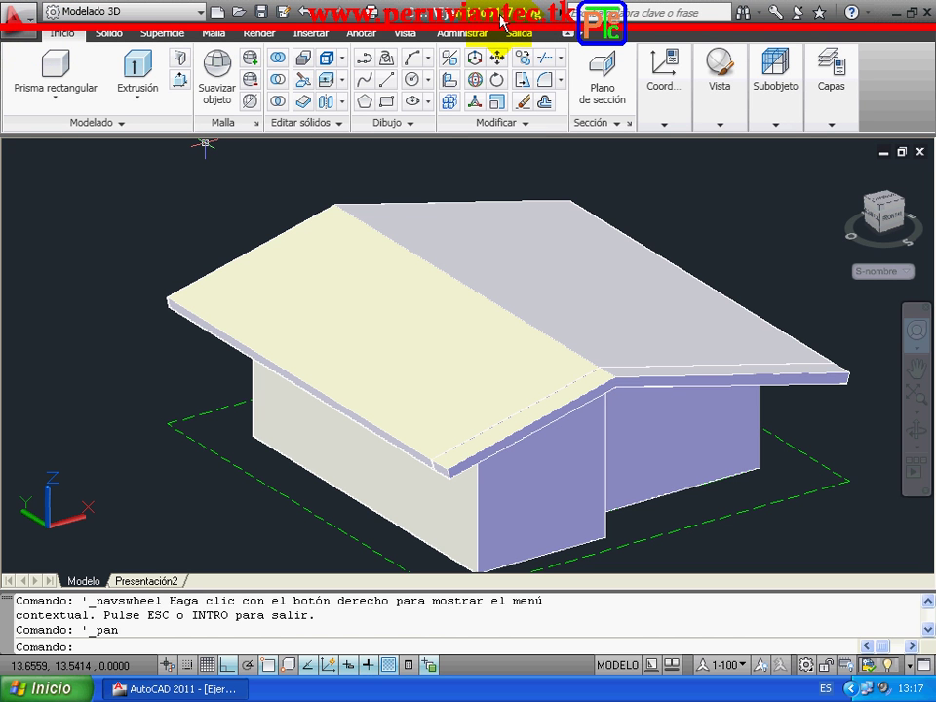
Save the drawing as Ejercicio01.7.dwg in the Trabajos folder, overwriting the existing file
{"action": "left_click", "coordinate": [19, 16]}
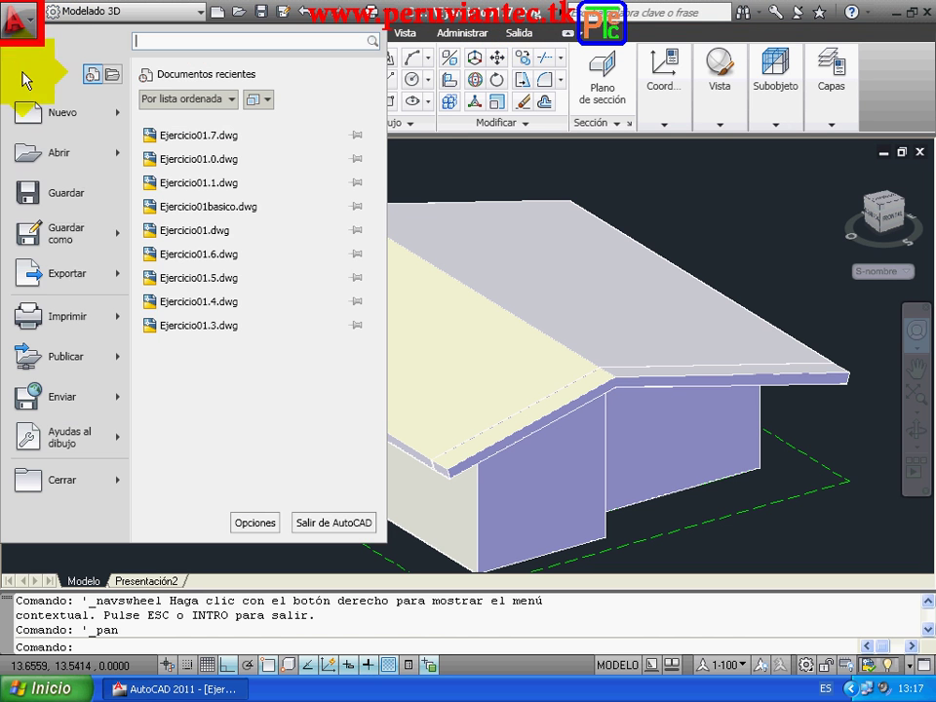
{"action": "left_click", "coordinate": [83, 239]}
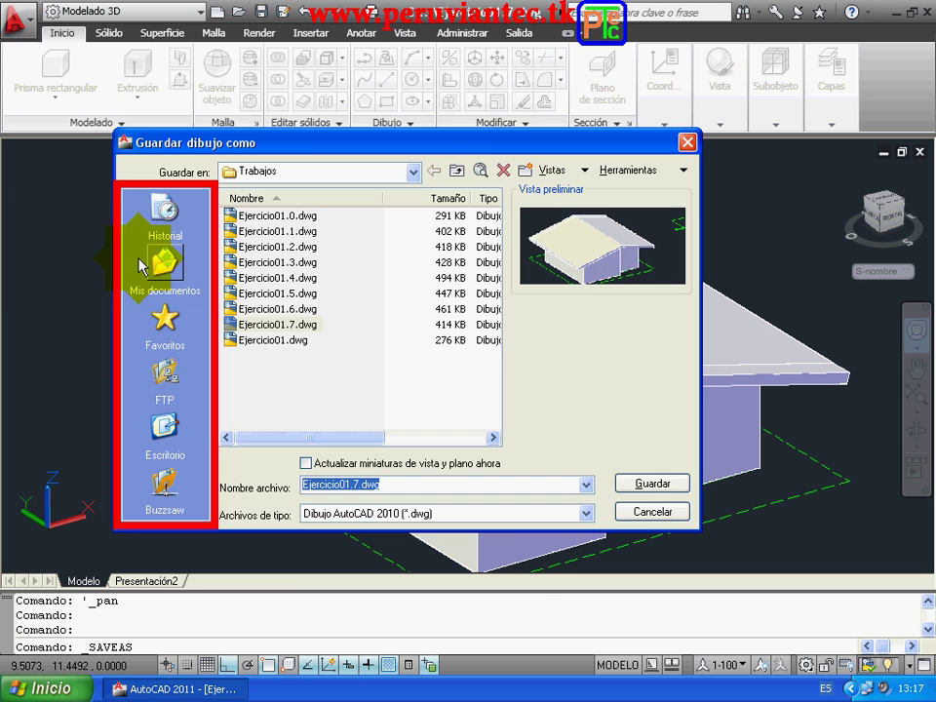
{"action": "left_click", "coordinate": [304, 327]}
{"action": "mouse_move", "coordinate": [278, 214]}
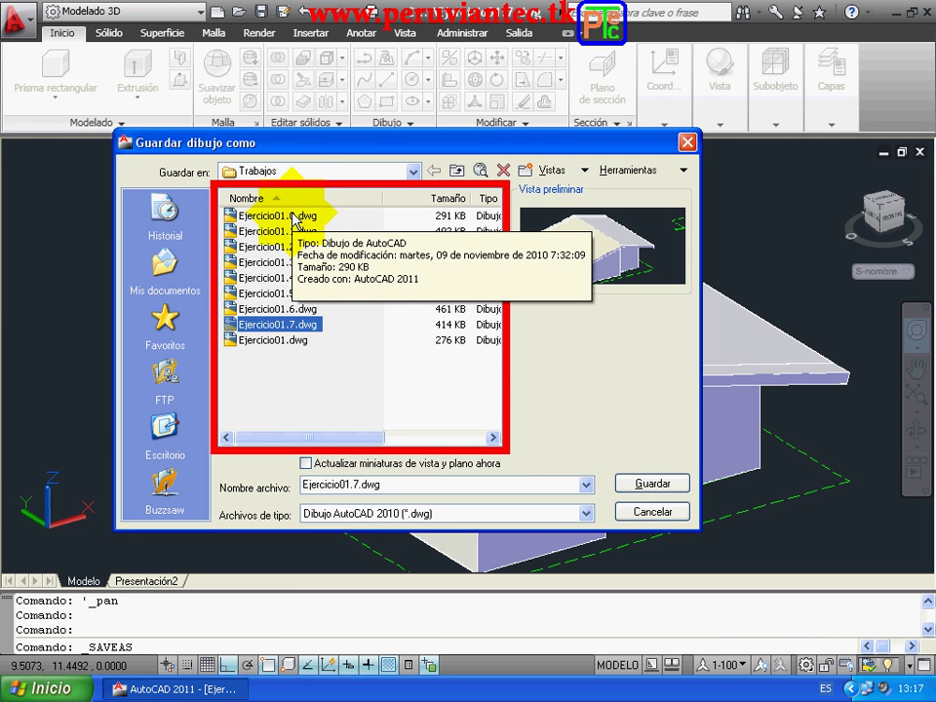
{"action": "left_click", "coordinate": [639, 482]}
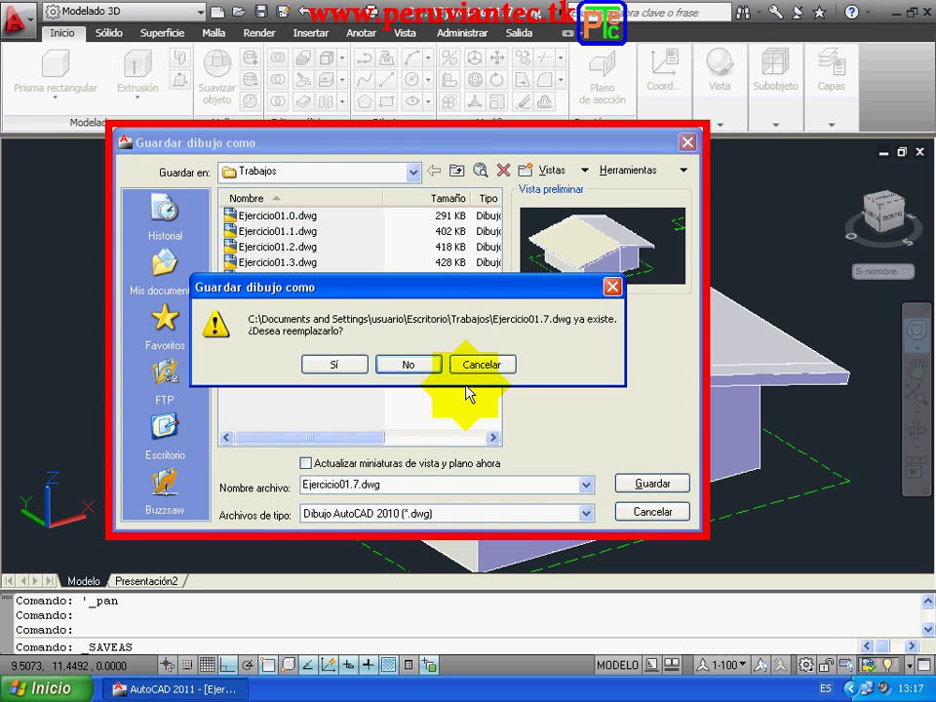